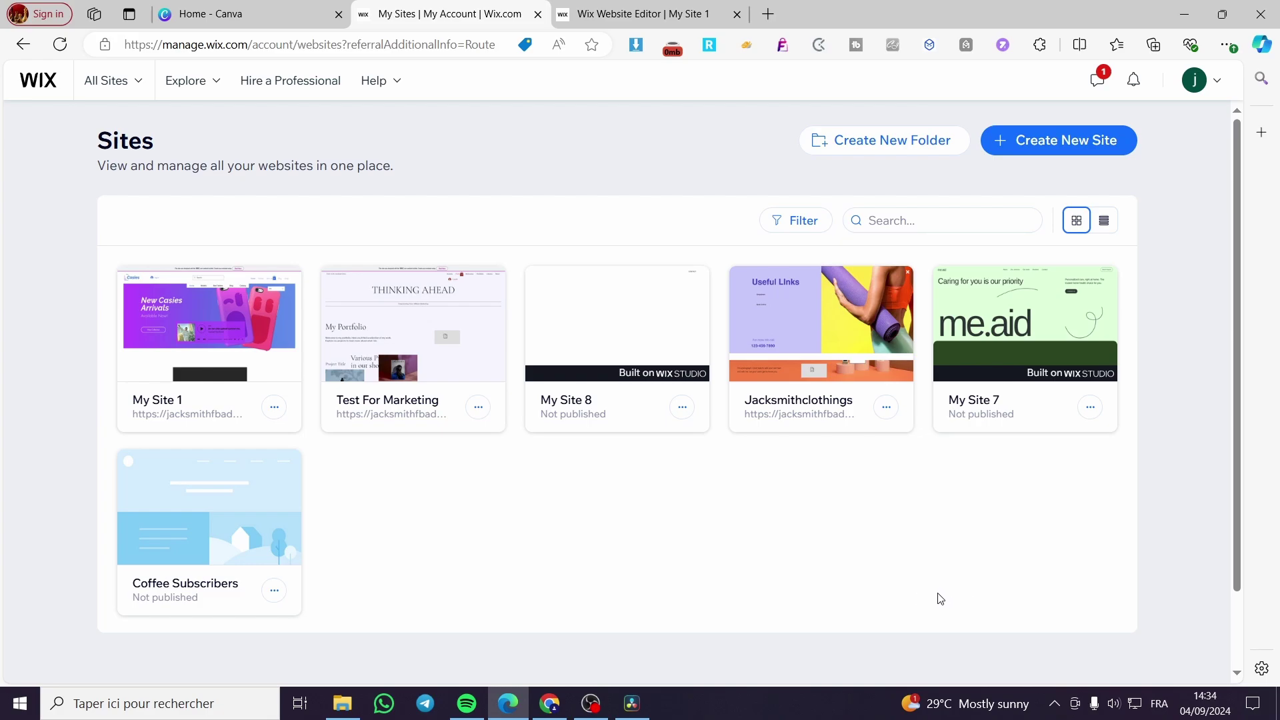
- View the site actions available for My Site 1
mouse_move(1068, 397)
mouse_move(290, 348)
mouse_move(241, 349)
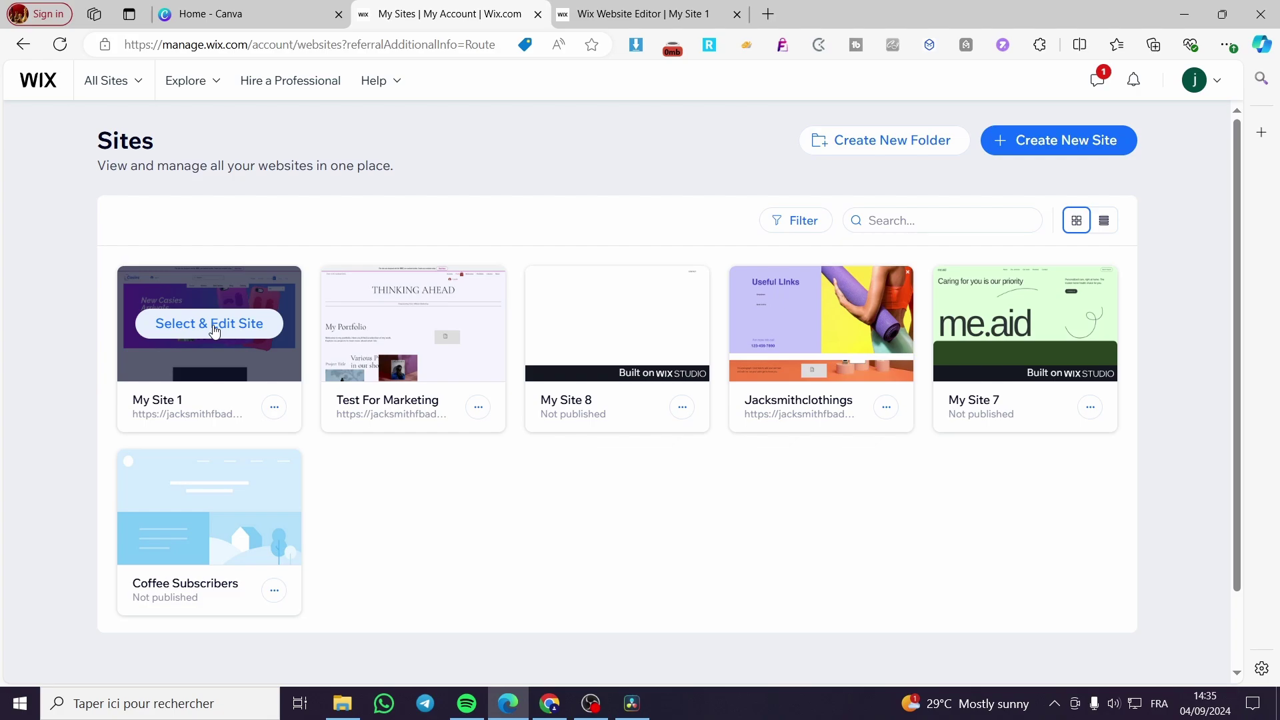
mouse_move(834, 285)
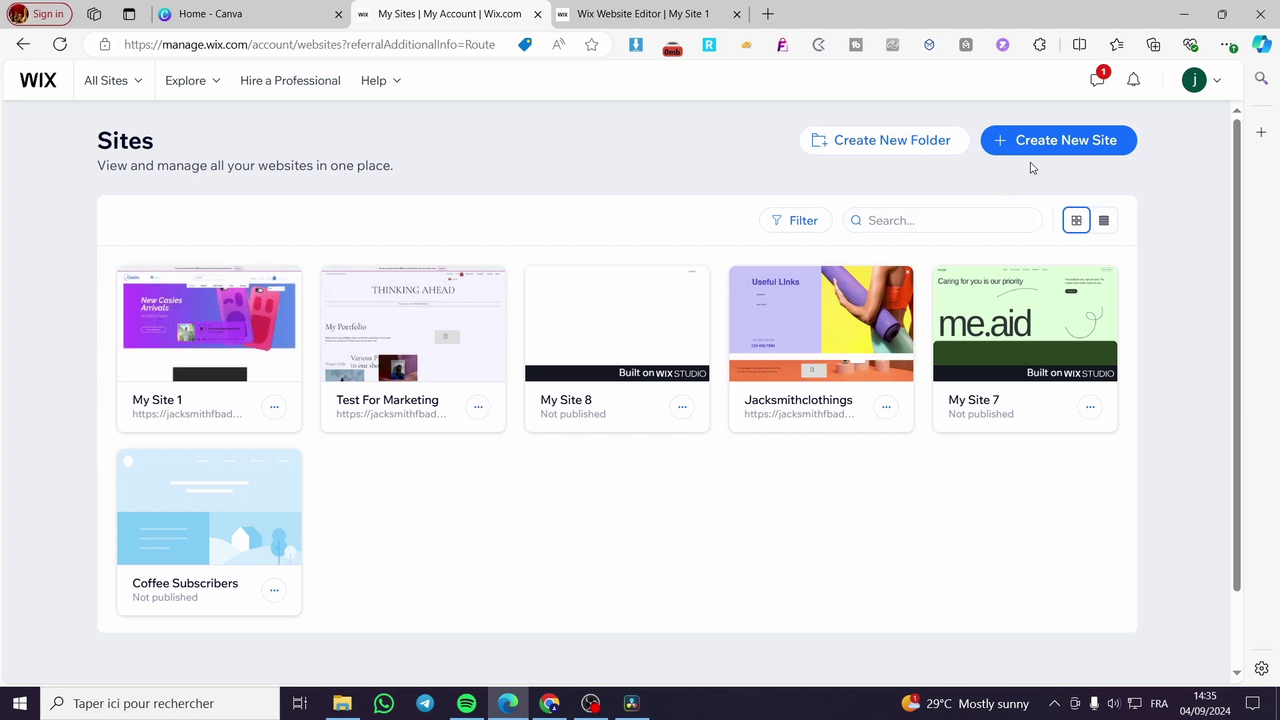
click(274, 407)
click(274, 417)
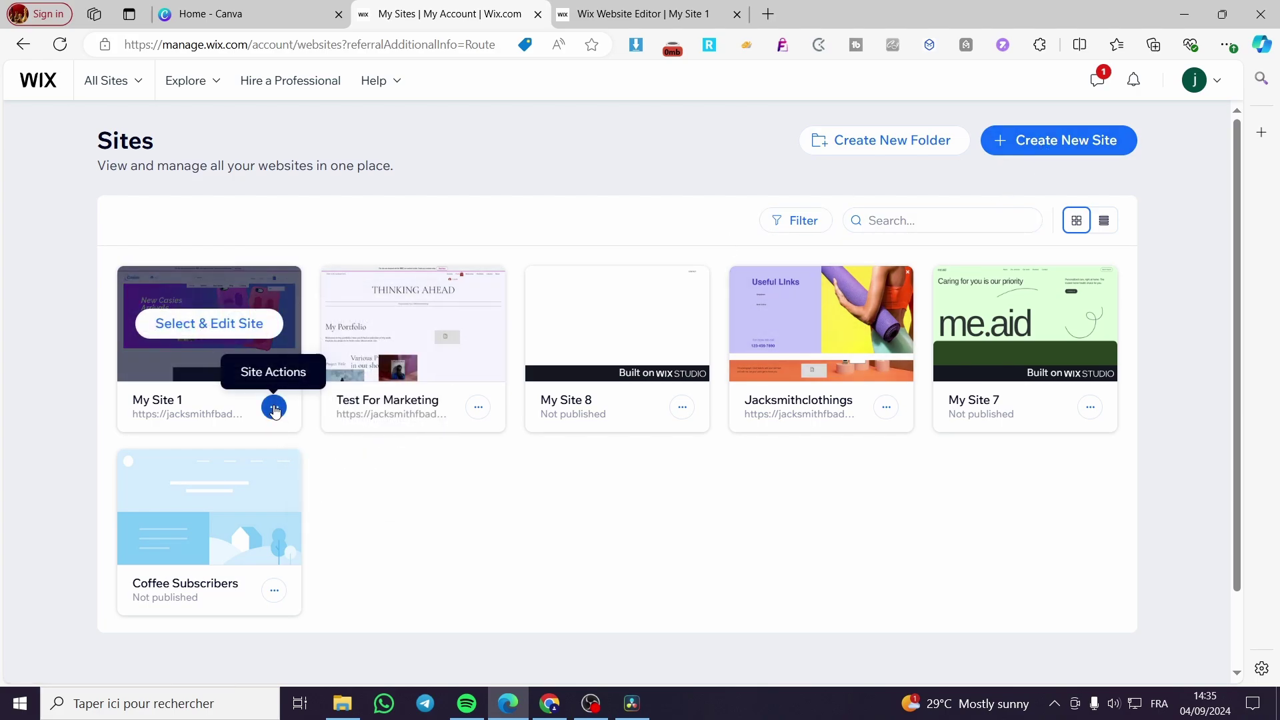
click(276, 412)
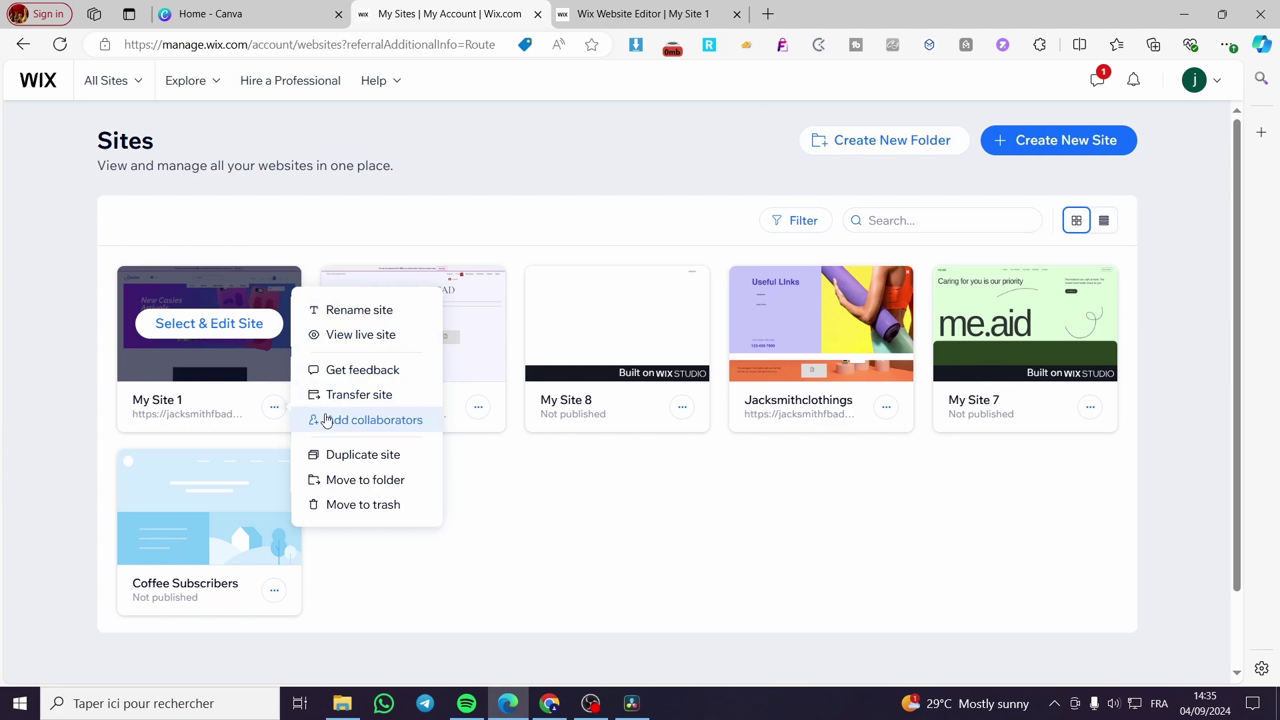
- Open the My Site 1 dashboard and go to the store products list in its catalog
click(217, 327)
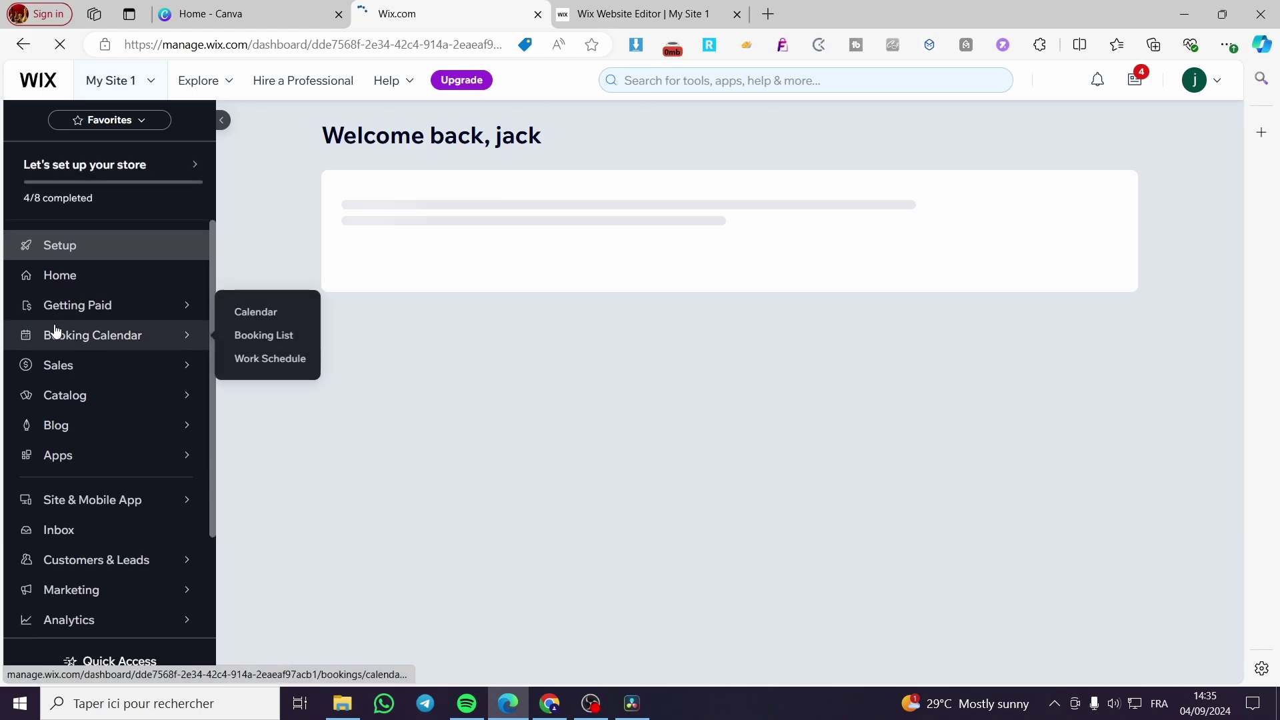
mouse_move(169, 371)
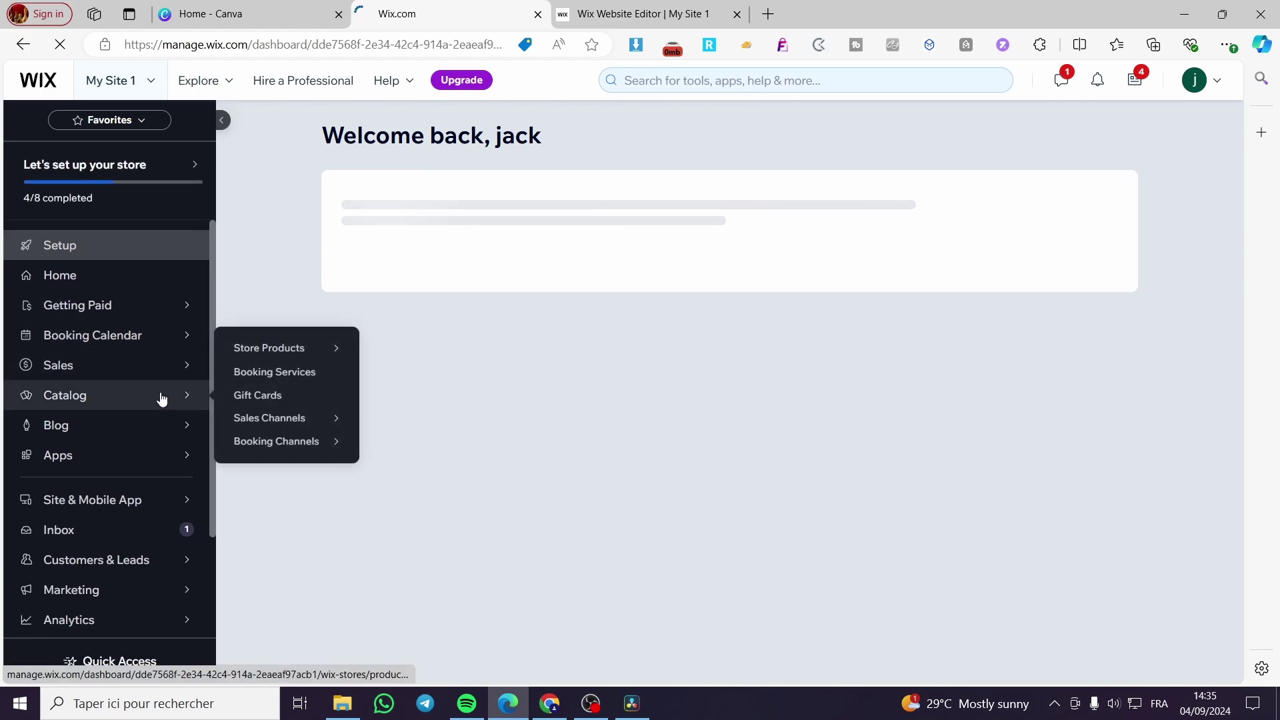
click(162, 398)
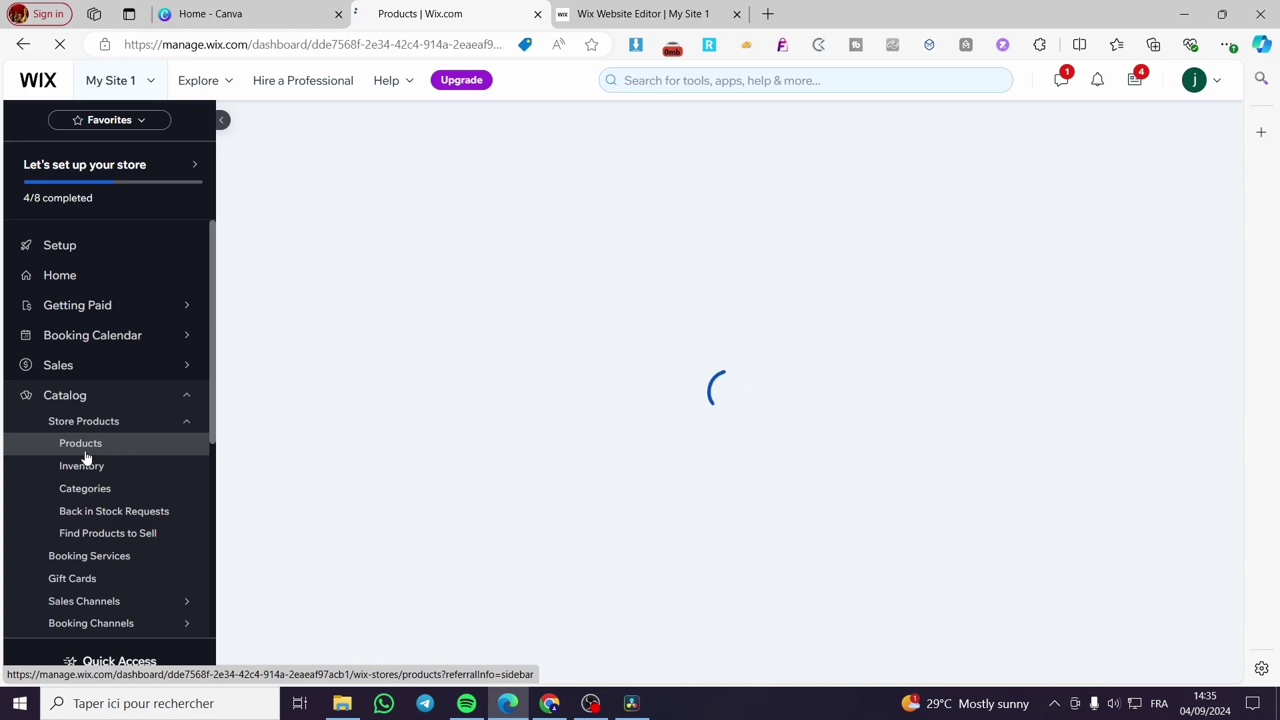
scroll(115, 453, down, 3)
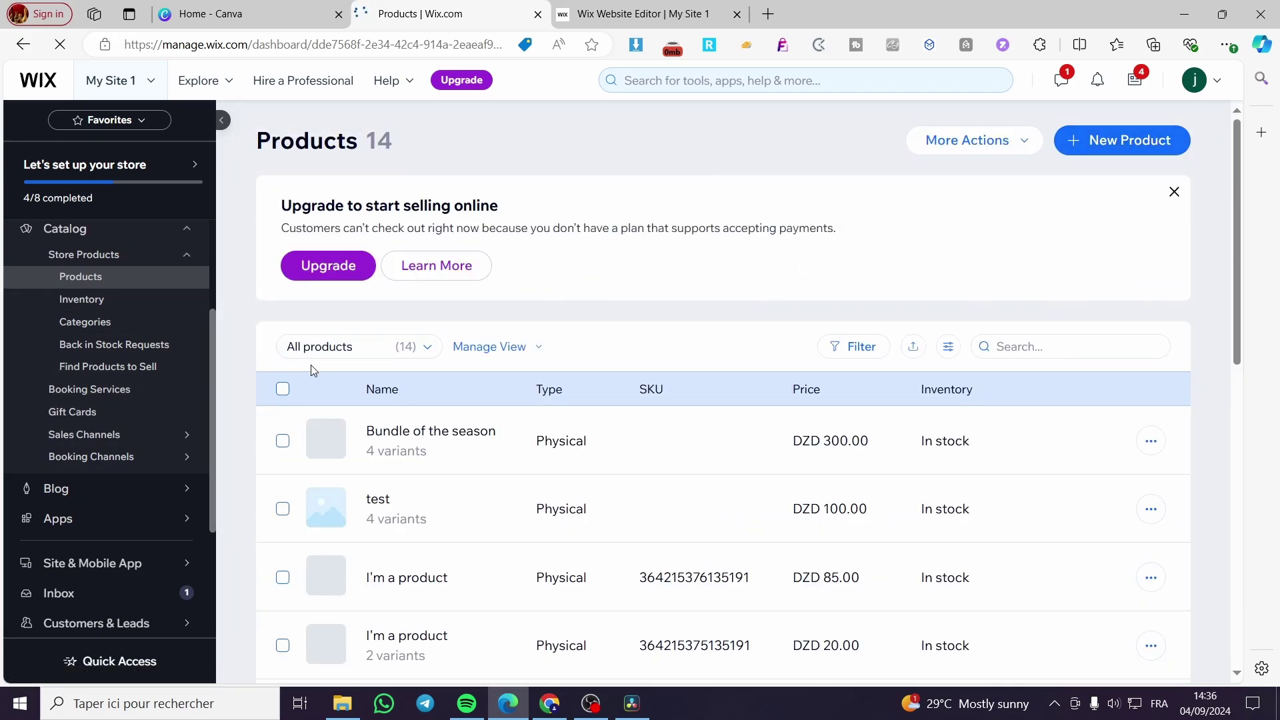
- Select all store products and export the selected items as a CSV file
click(283, 389)
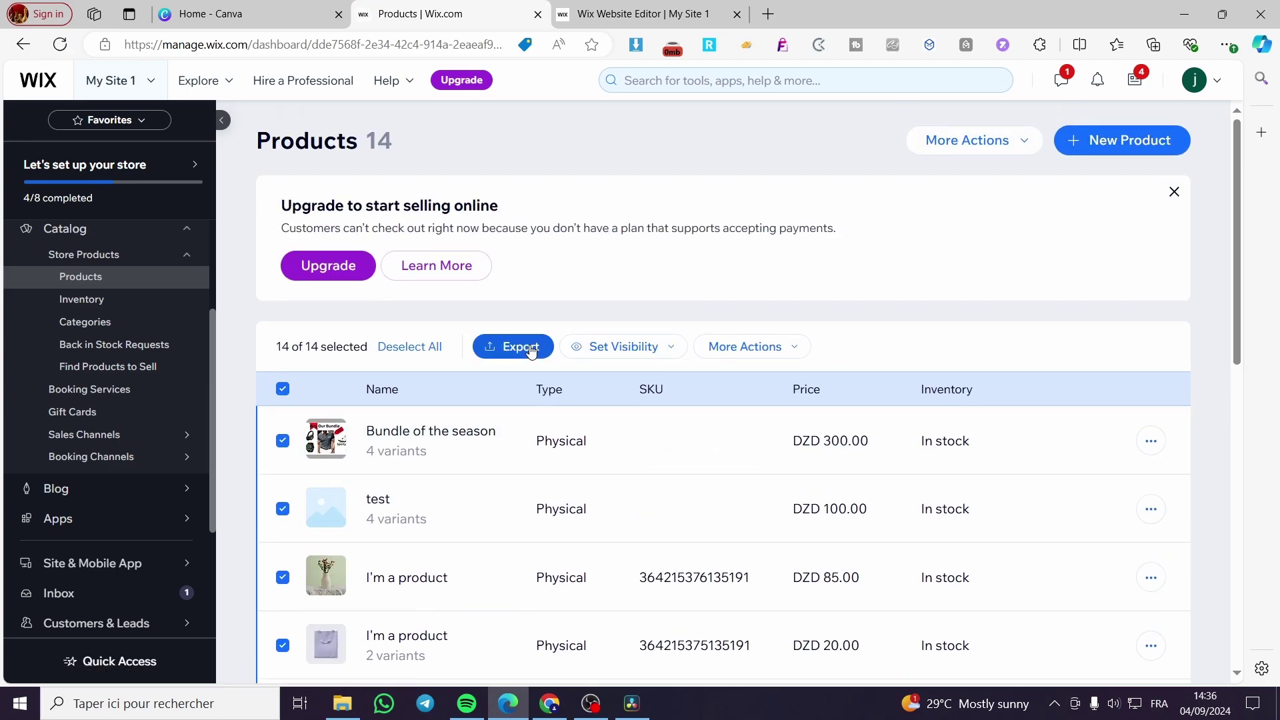
click(551, 351)
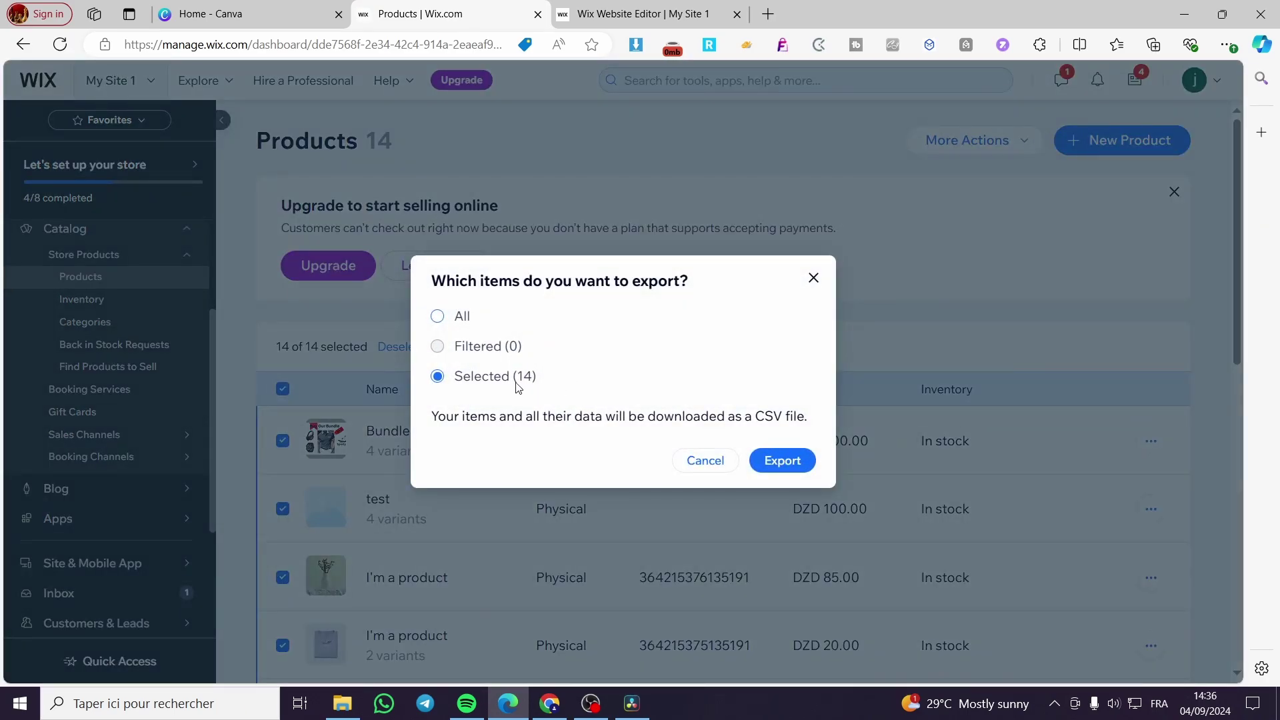
click(781, 460)
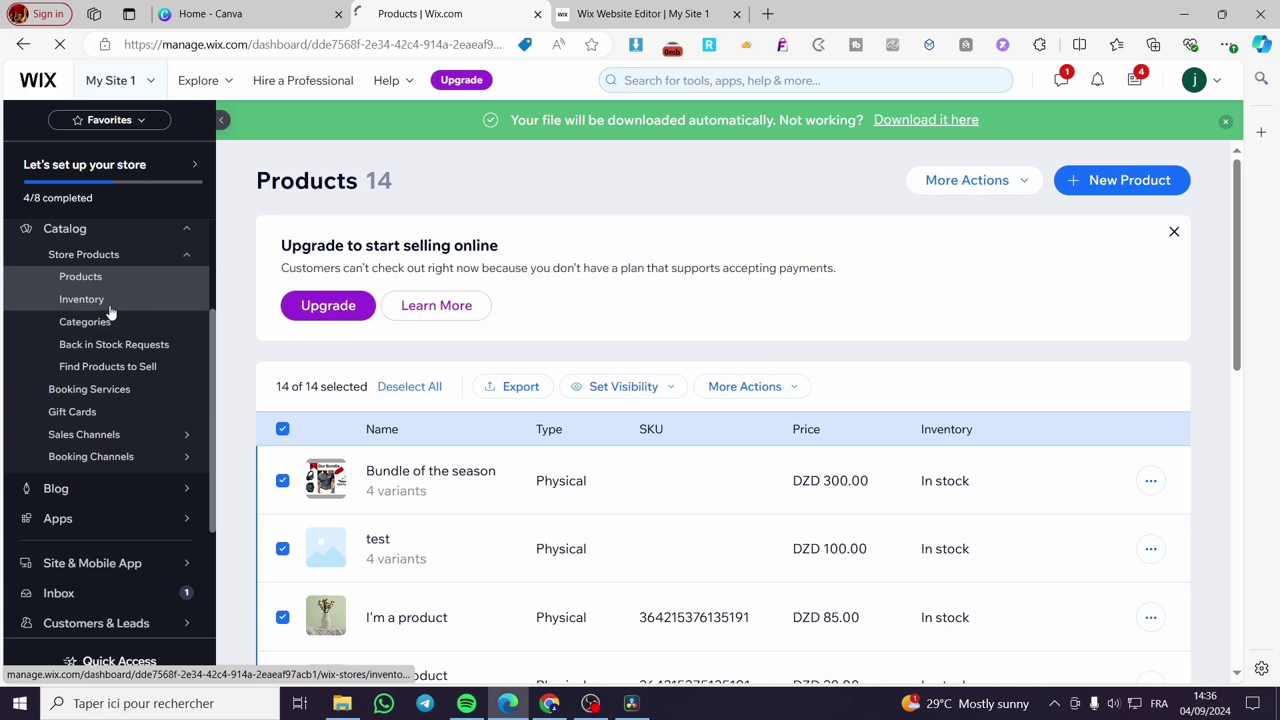
- View the store inventory, and look through the blog overview with its additional actions such as importing posts
click(110, 306)
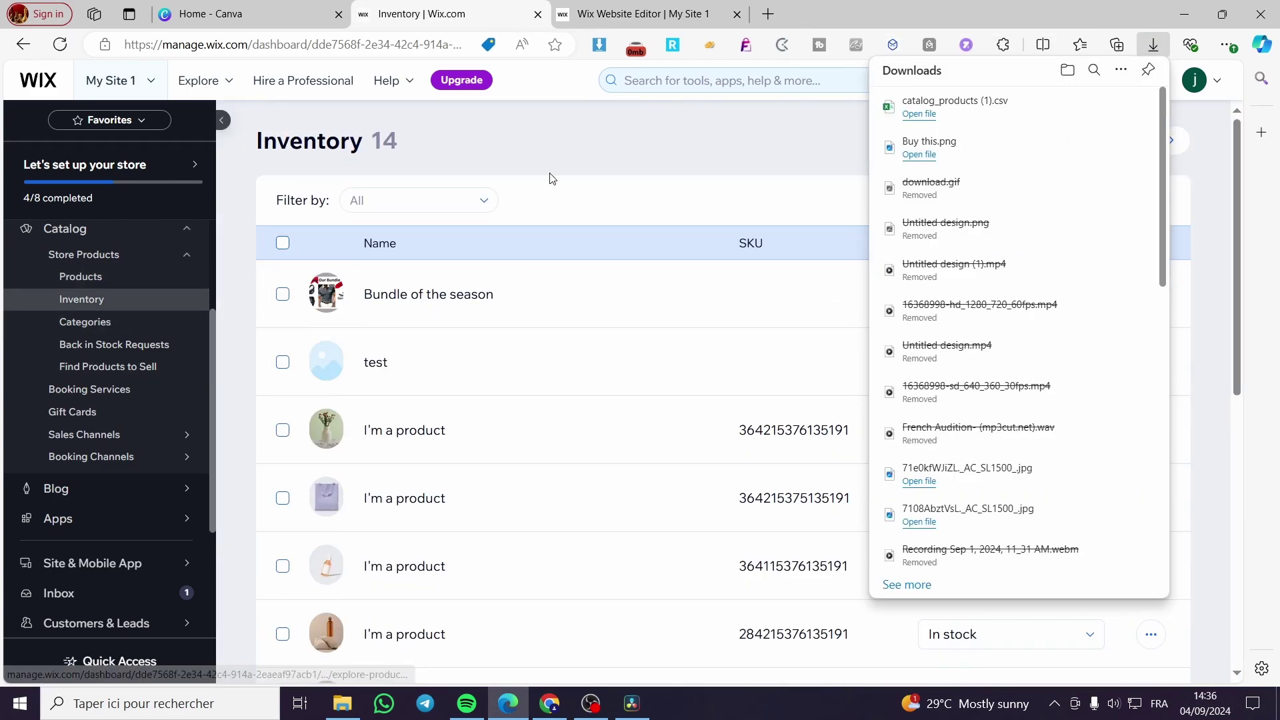
click(80, 492)
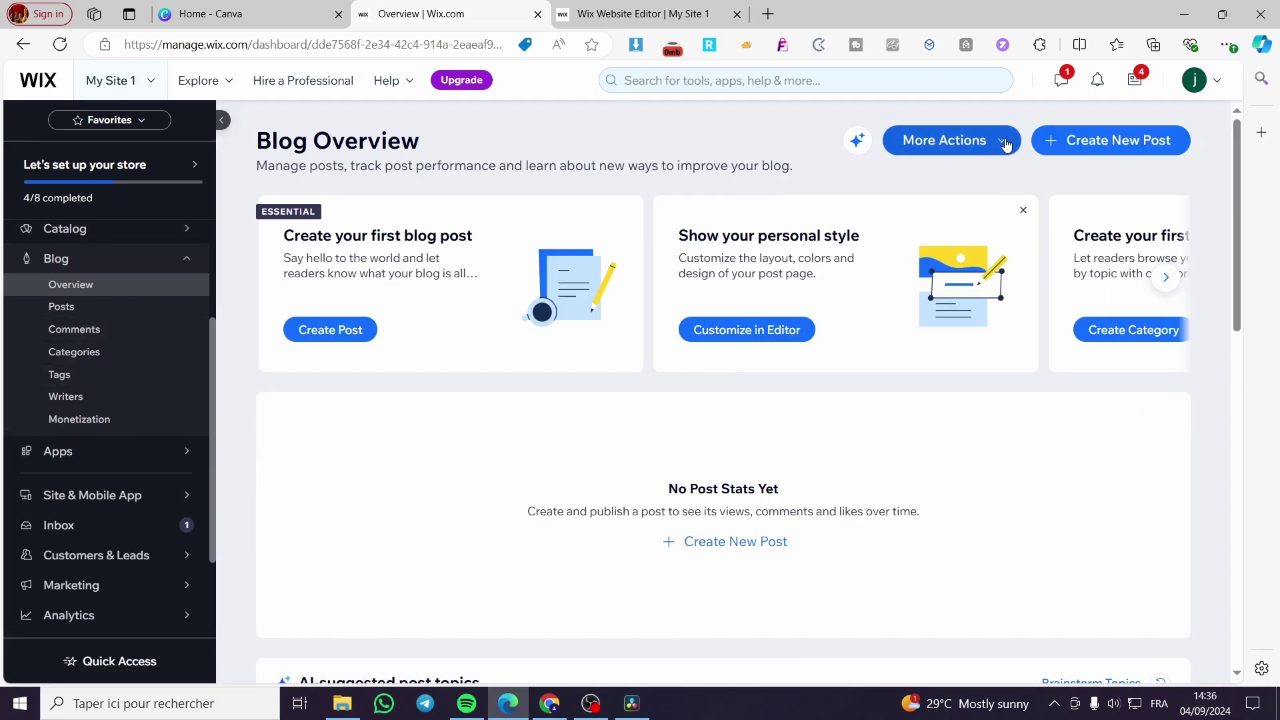
click(1006, 145)
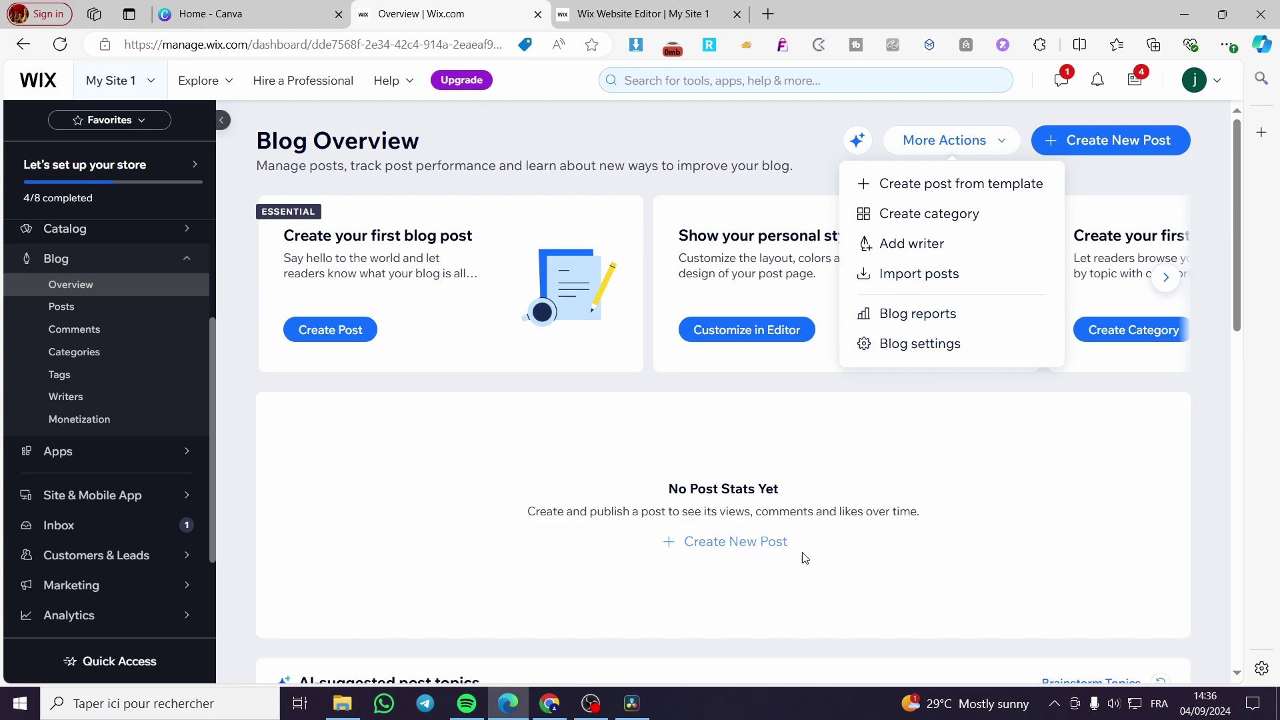
scroll(527, 493, down, 5)
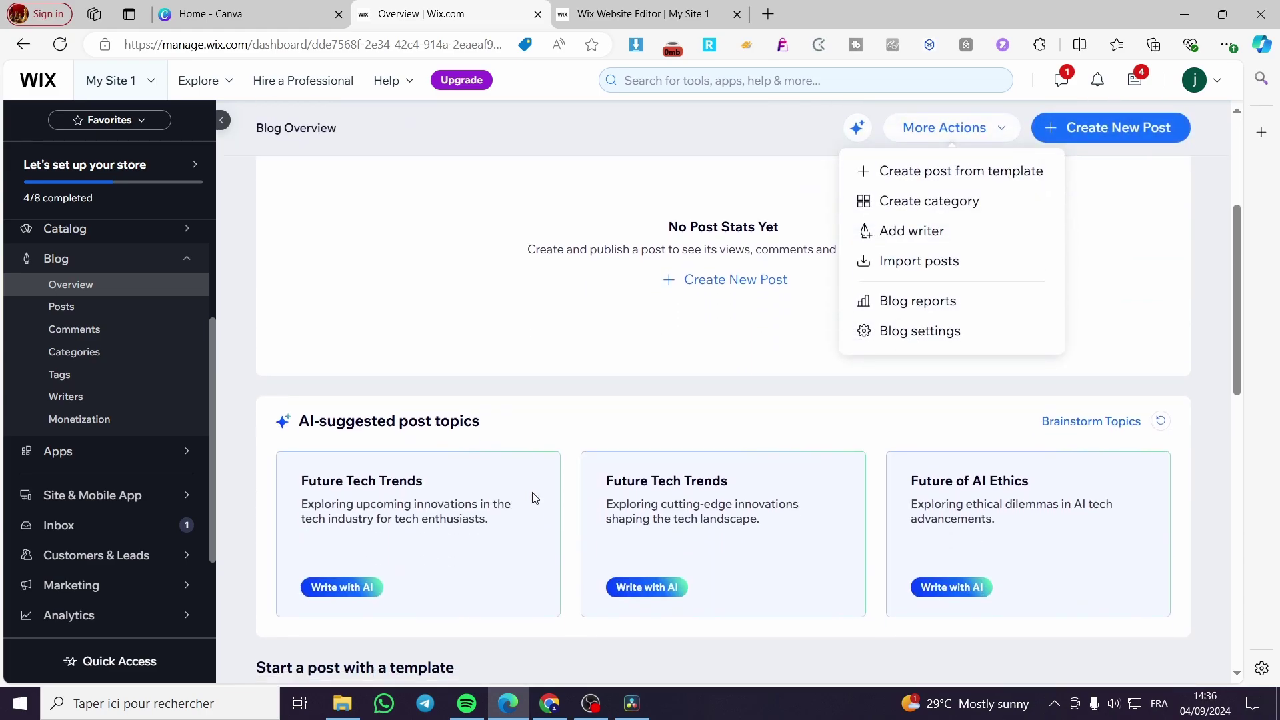
scroll(529, 490, up, 5)
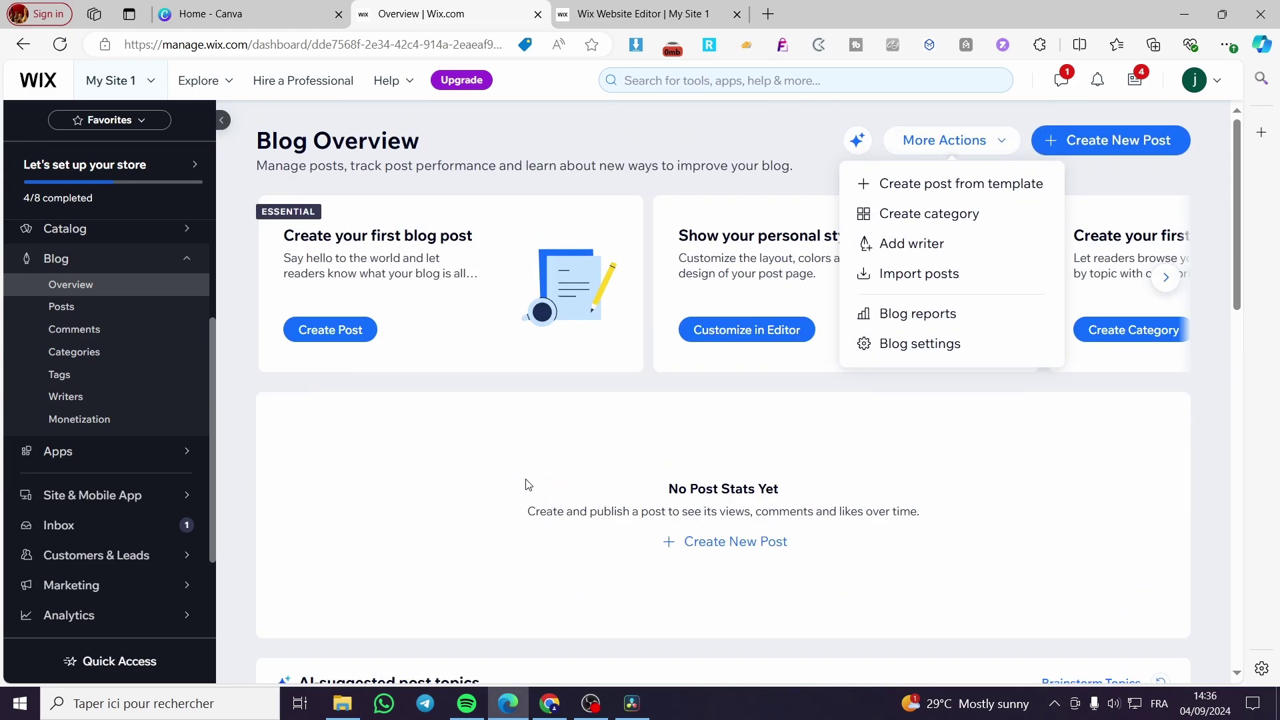
- Return to the list of all sites and start creating a new site, setting it up without the AI chat
click(28, 82)
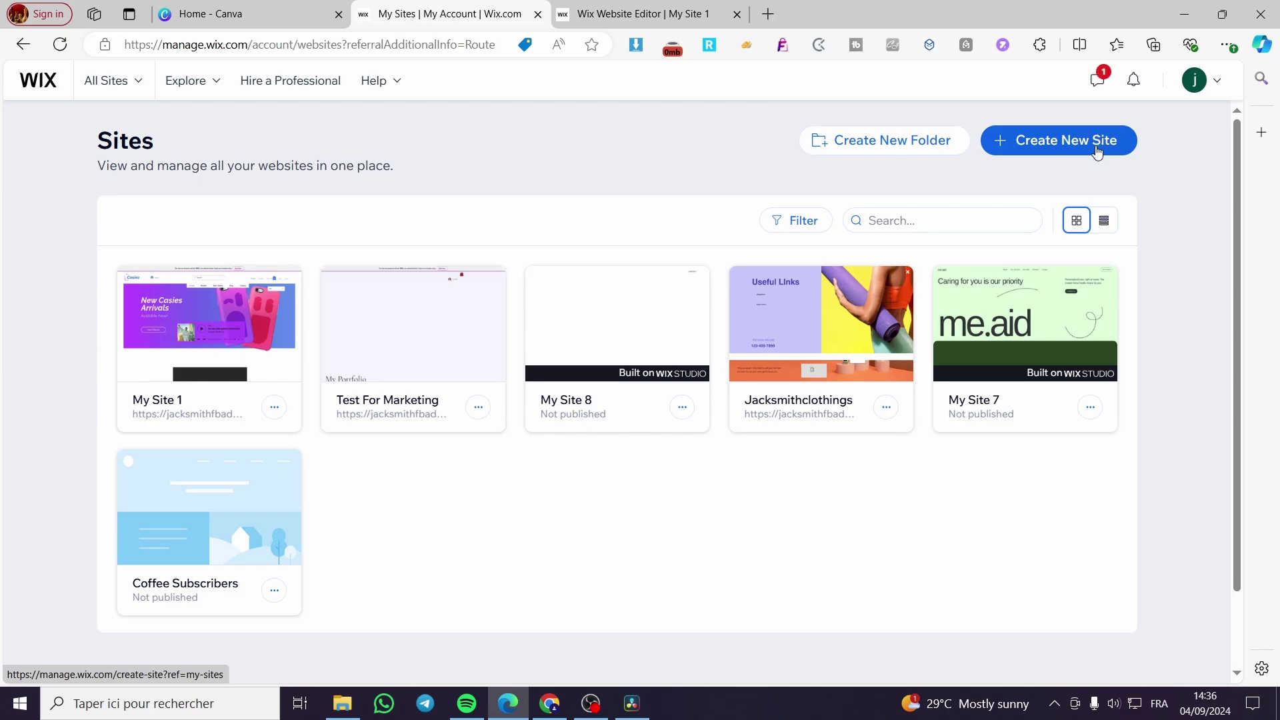
click(1097, 151)
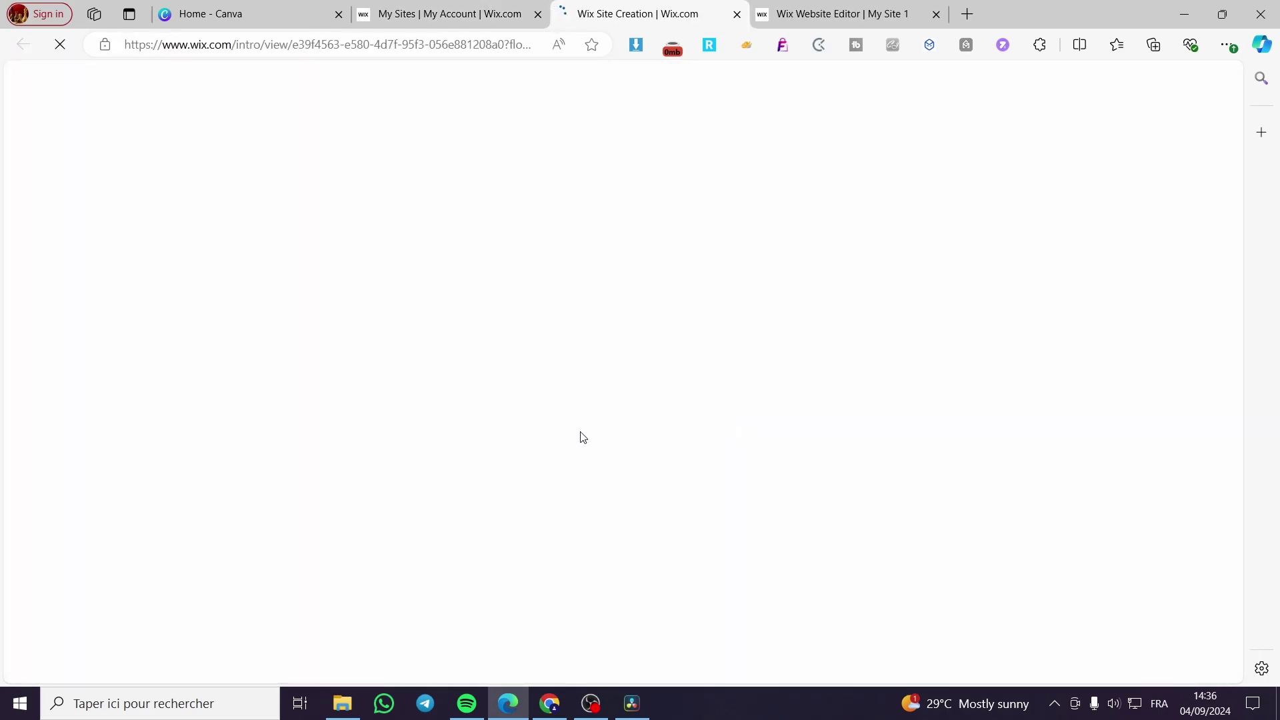
click(333, 434)
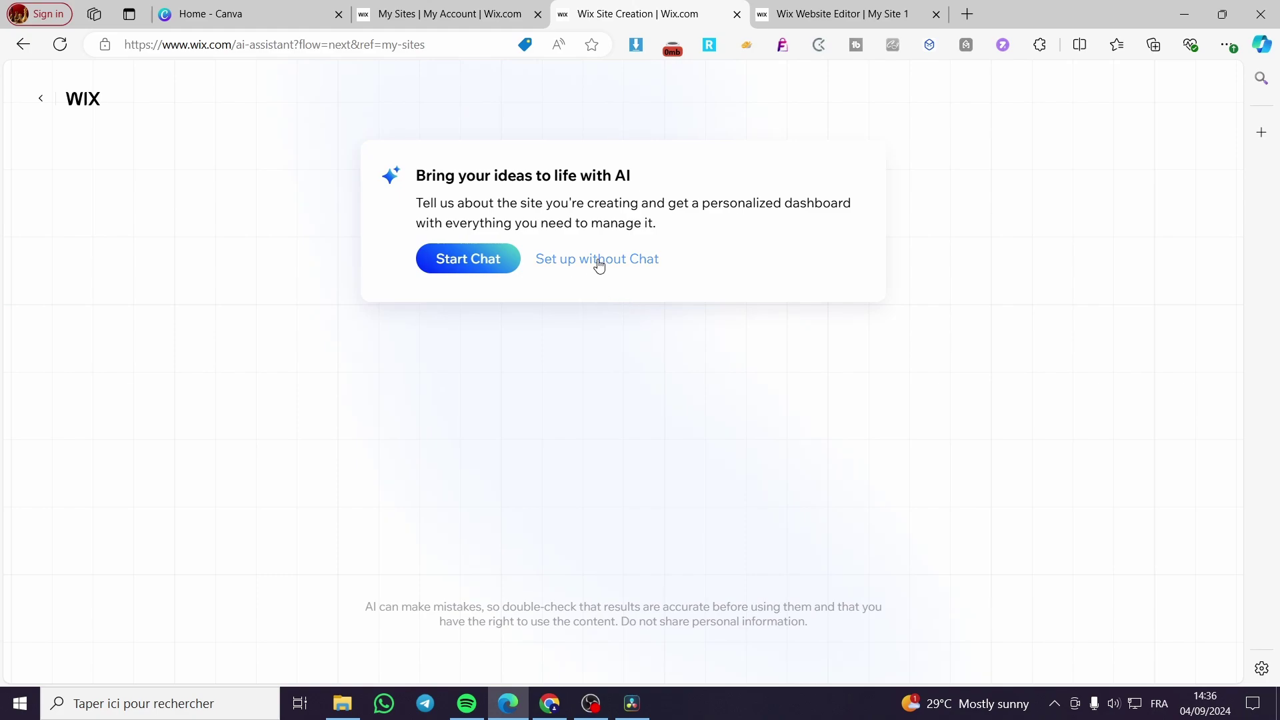
click(600, 264)
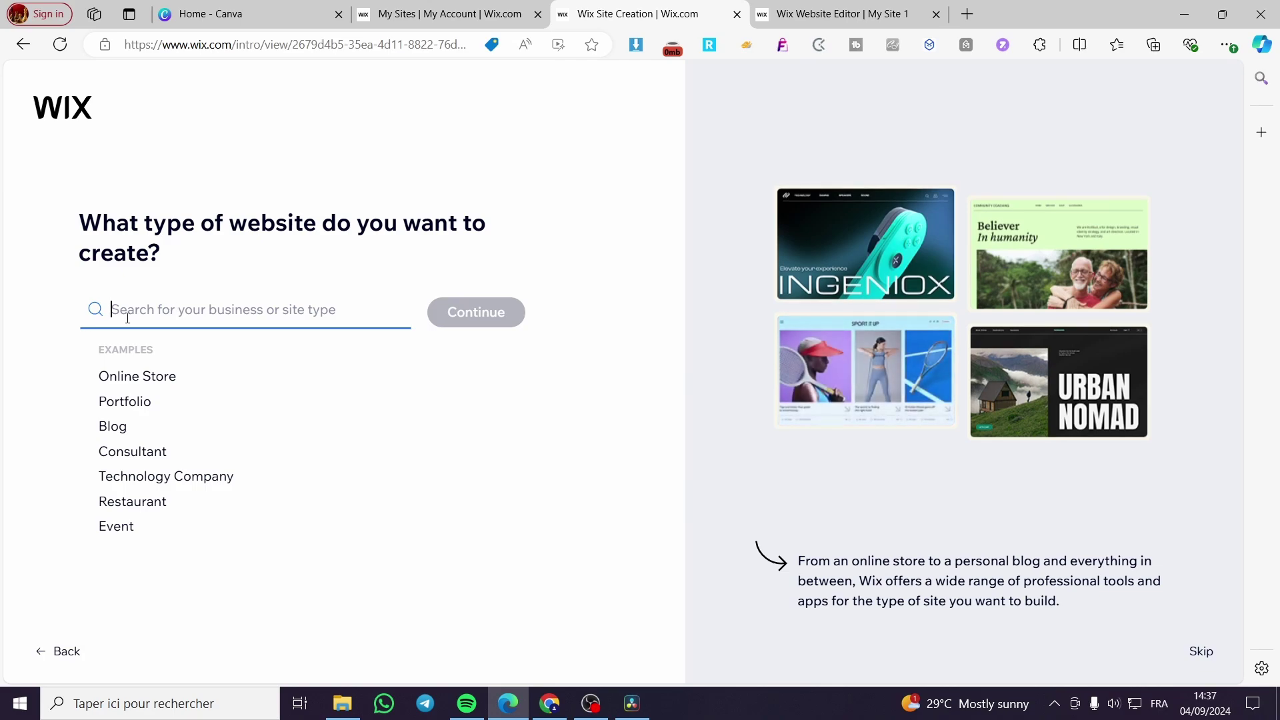
- Set the website type to Online Store and choose to design the site by customizing a template
click(140, 378)
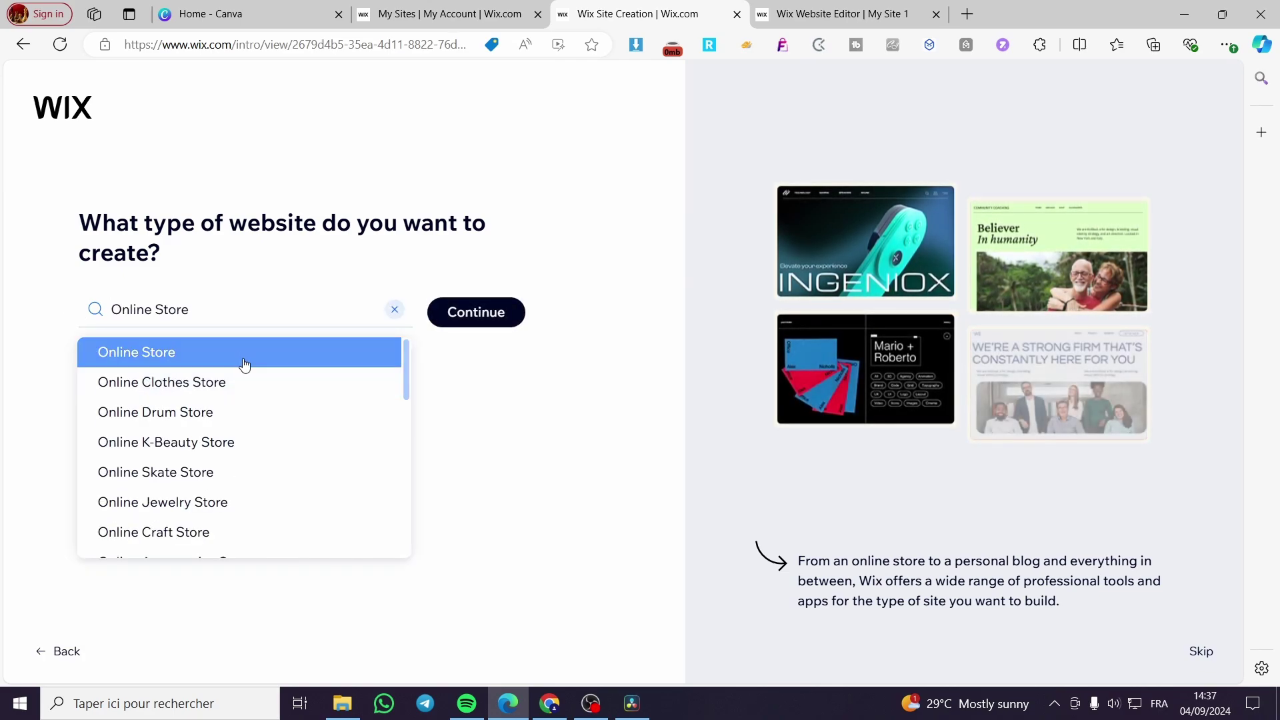
click(484, 315)
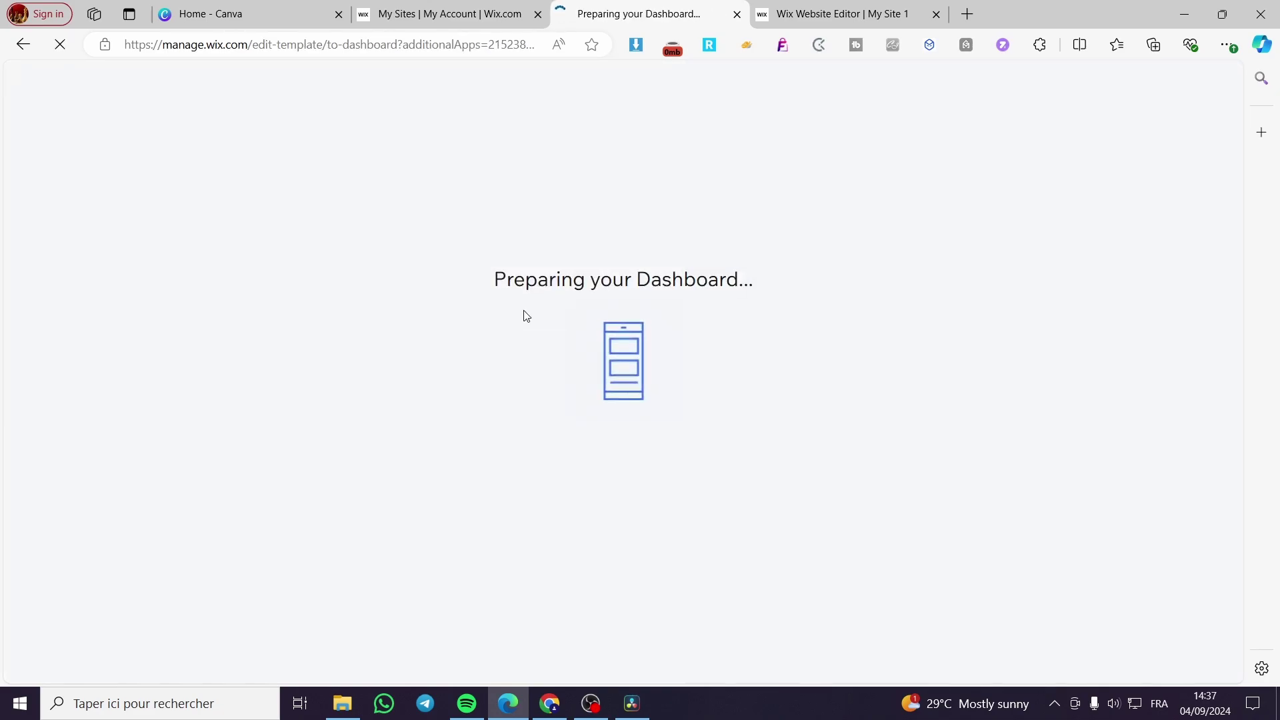
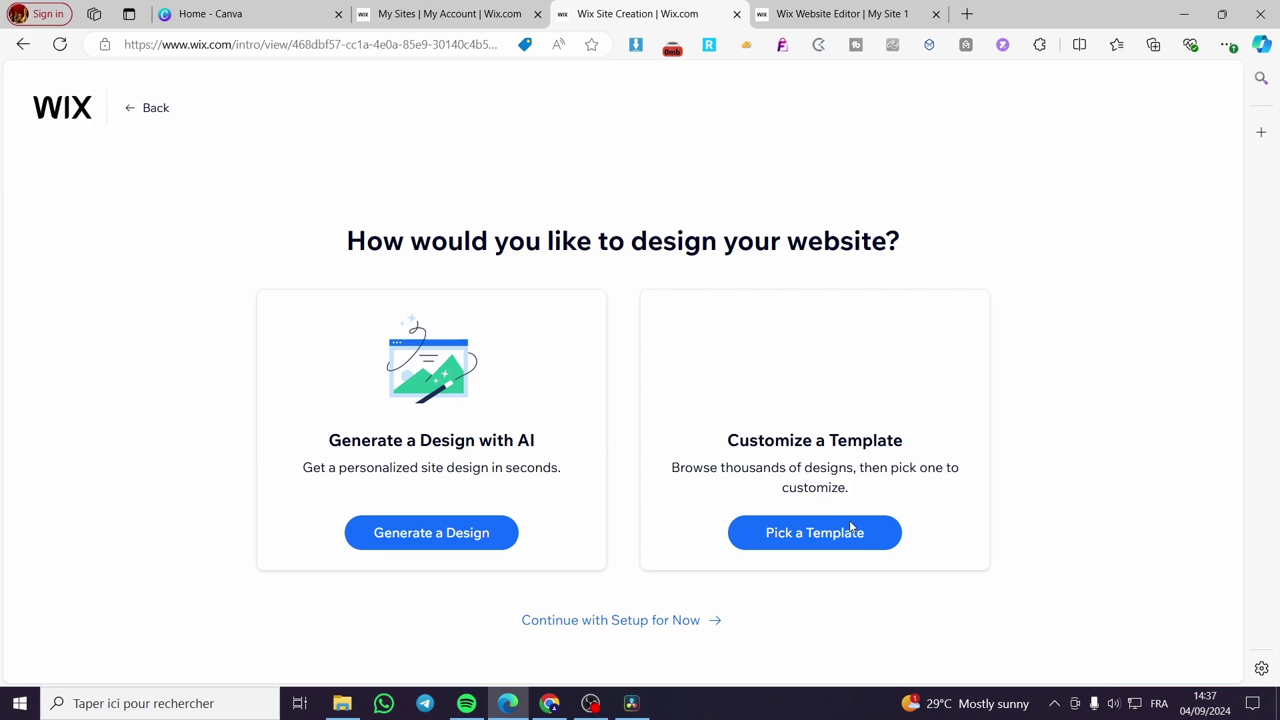
click(870, 539)
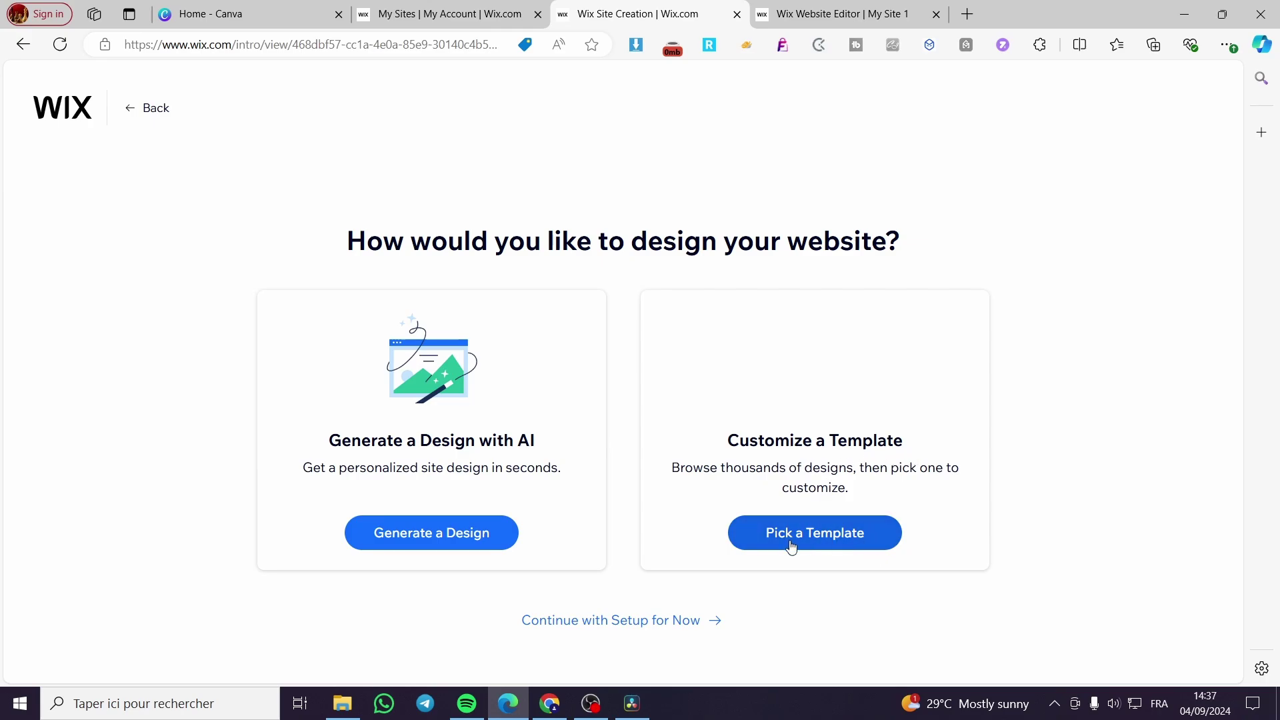
mouse_move(478, 532)
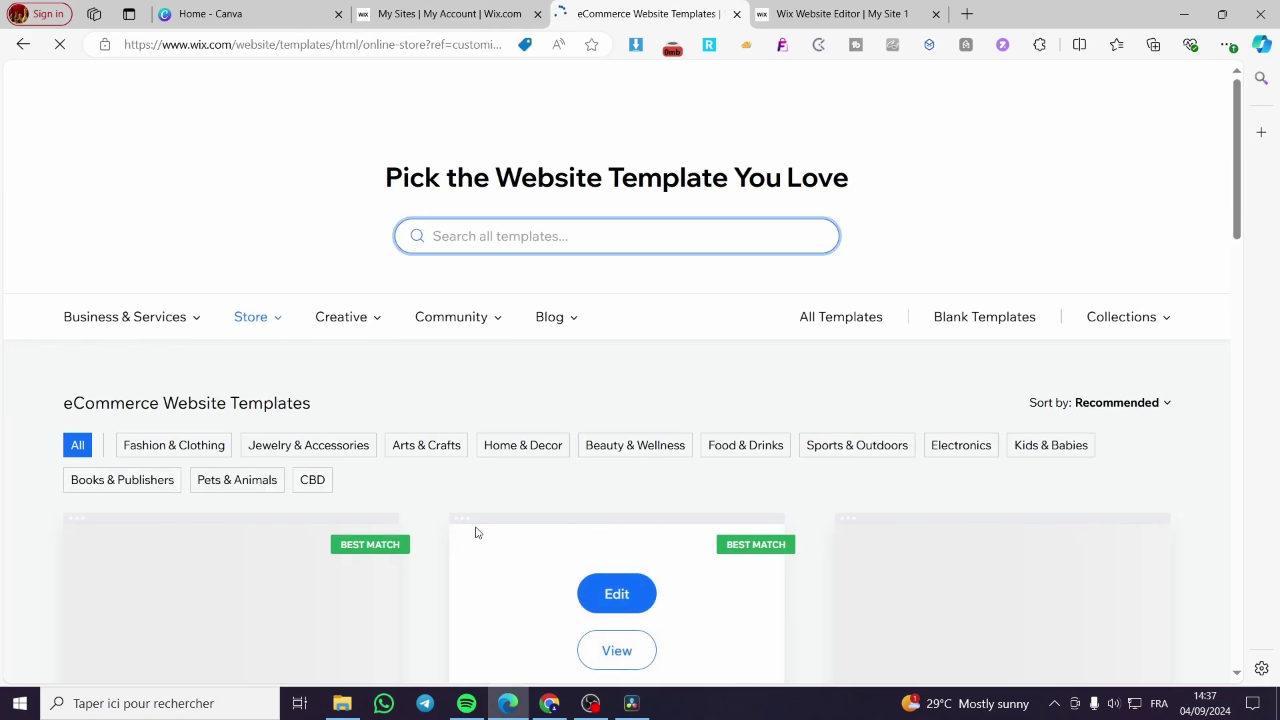
- Browse the eCommerce templates, including the Food & Drinks, Electronics, and Fashion & Clothing categories
scroll(611, 491, down, 5)
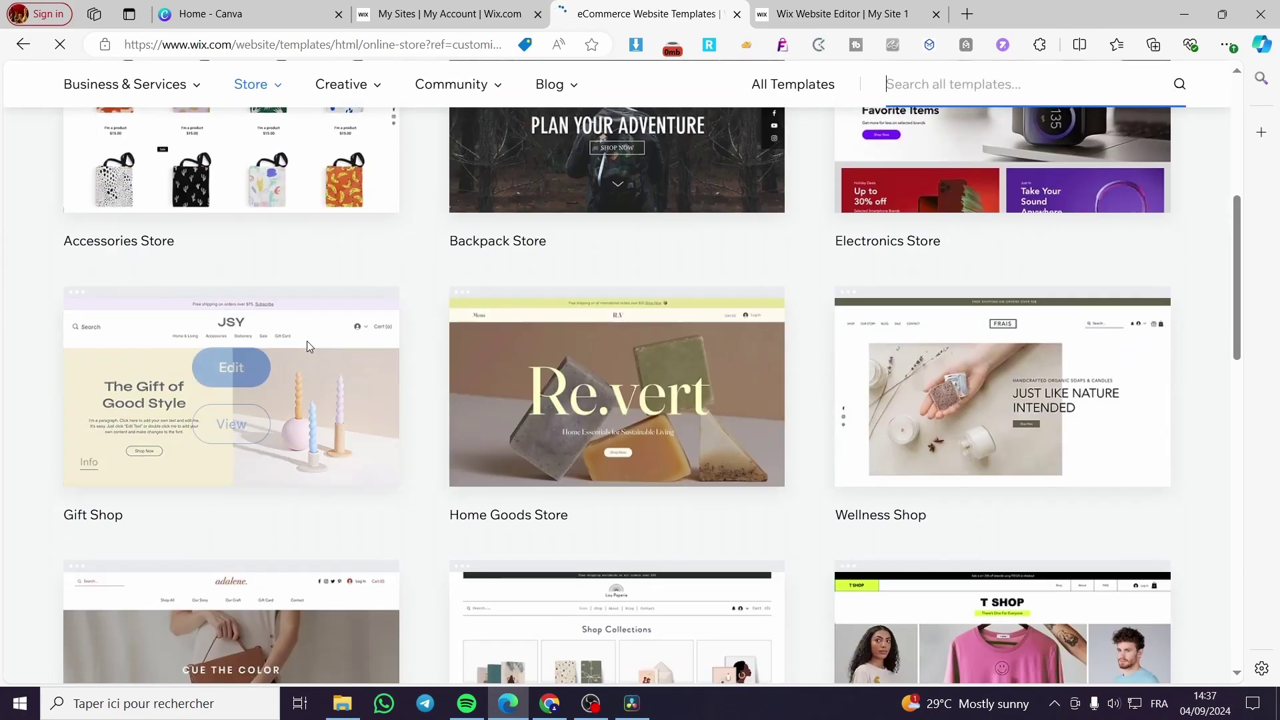
scroll(142, 445, down, 5)
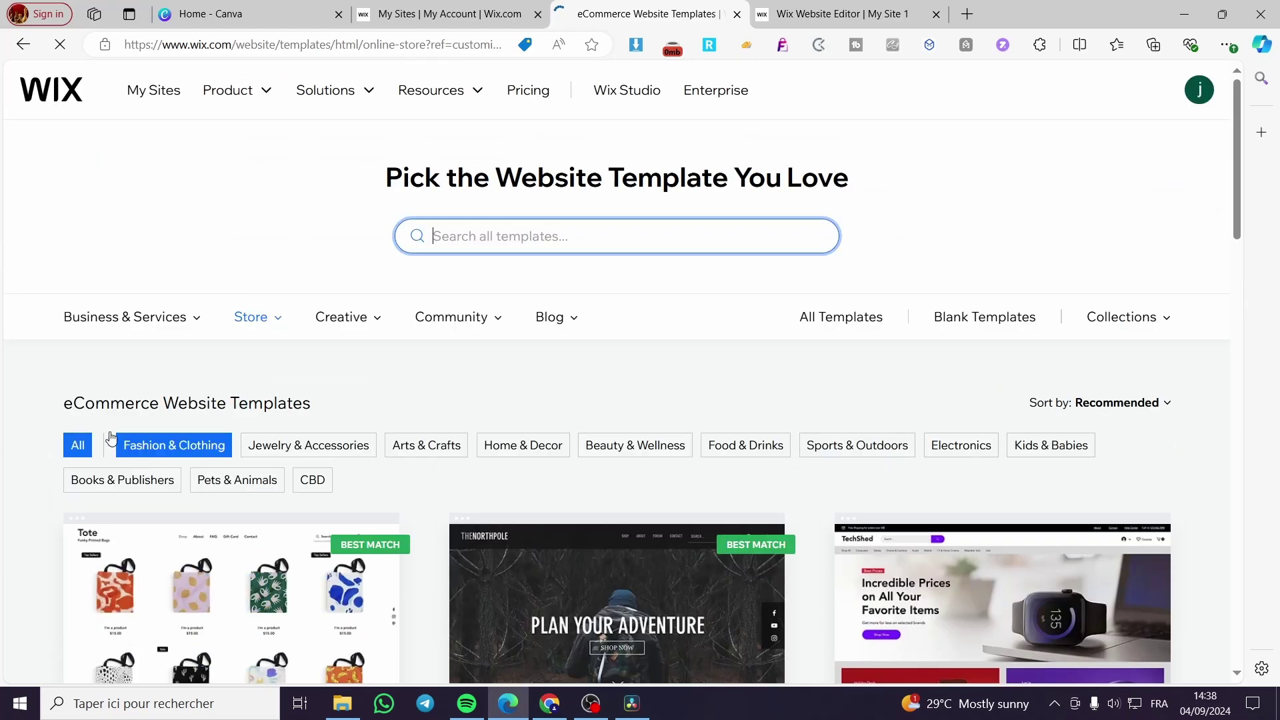
scroll(120, 400, down, 3)
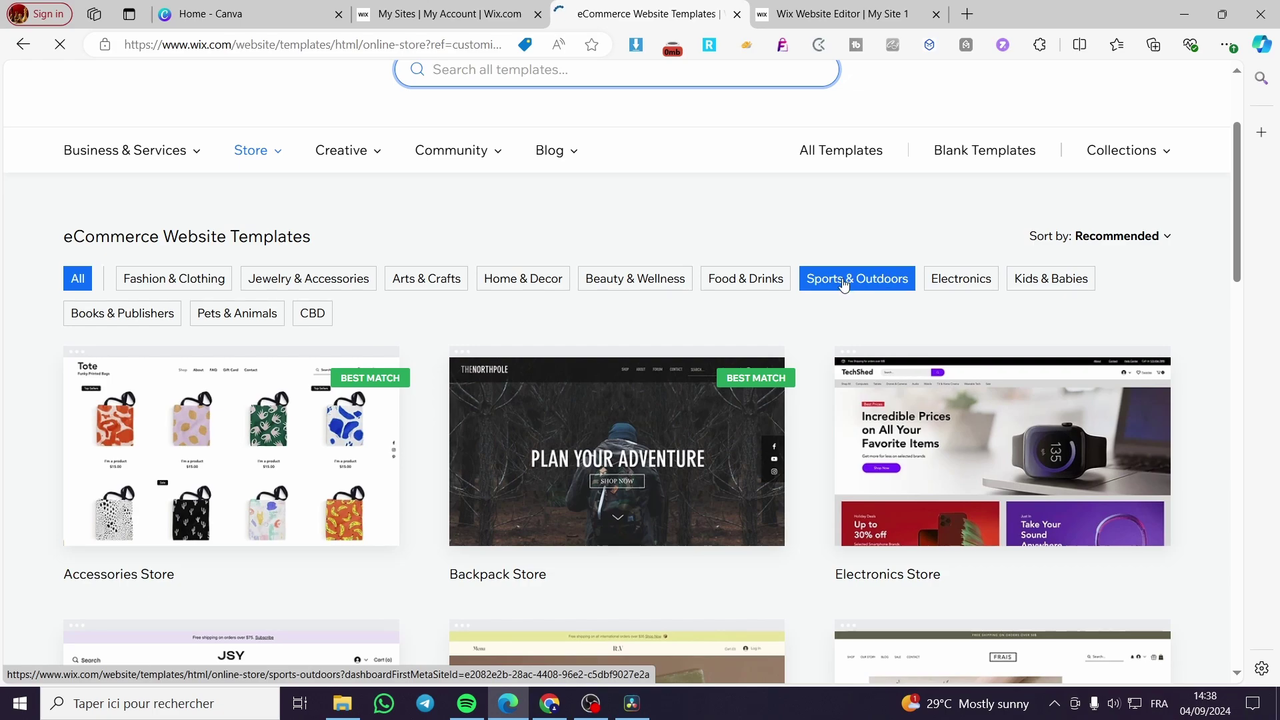
click(789, 288)
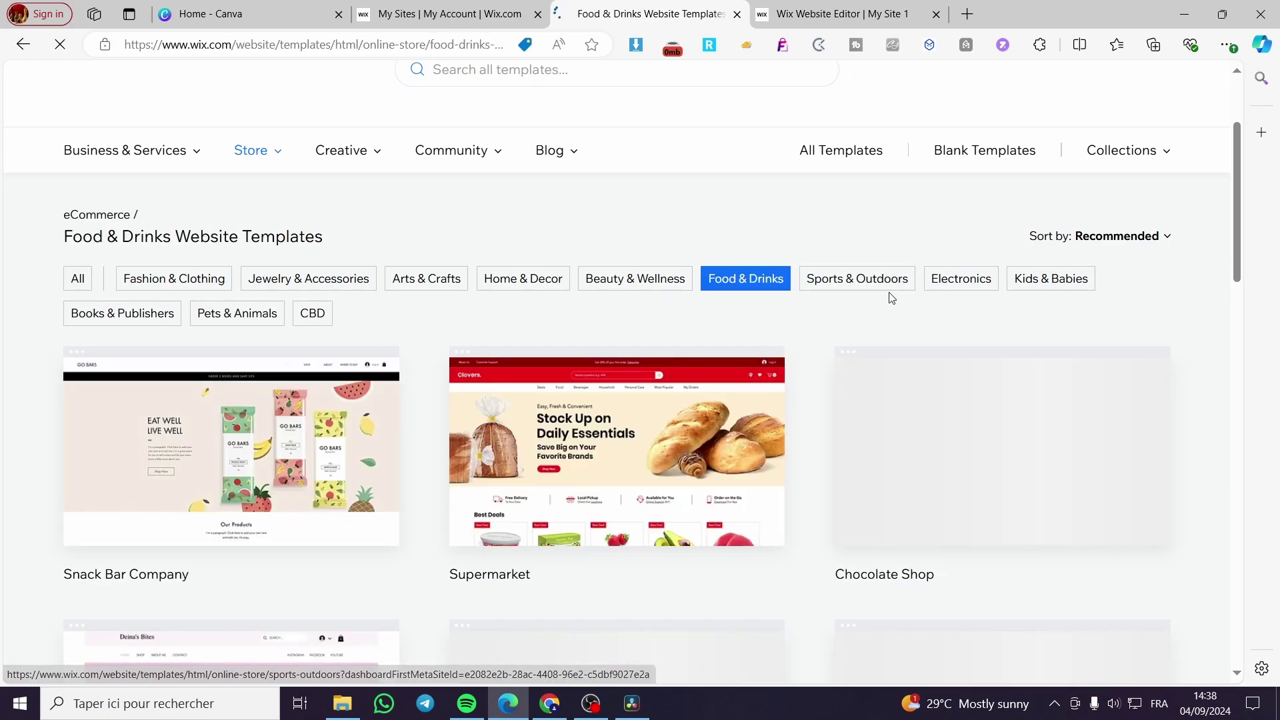
click(953, 286)
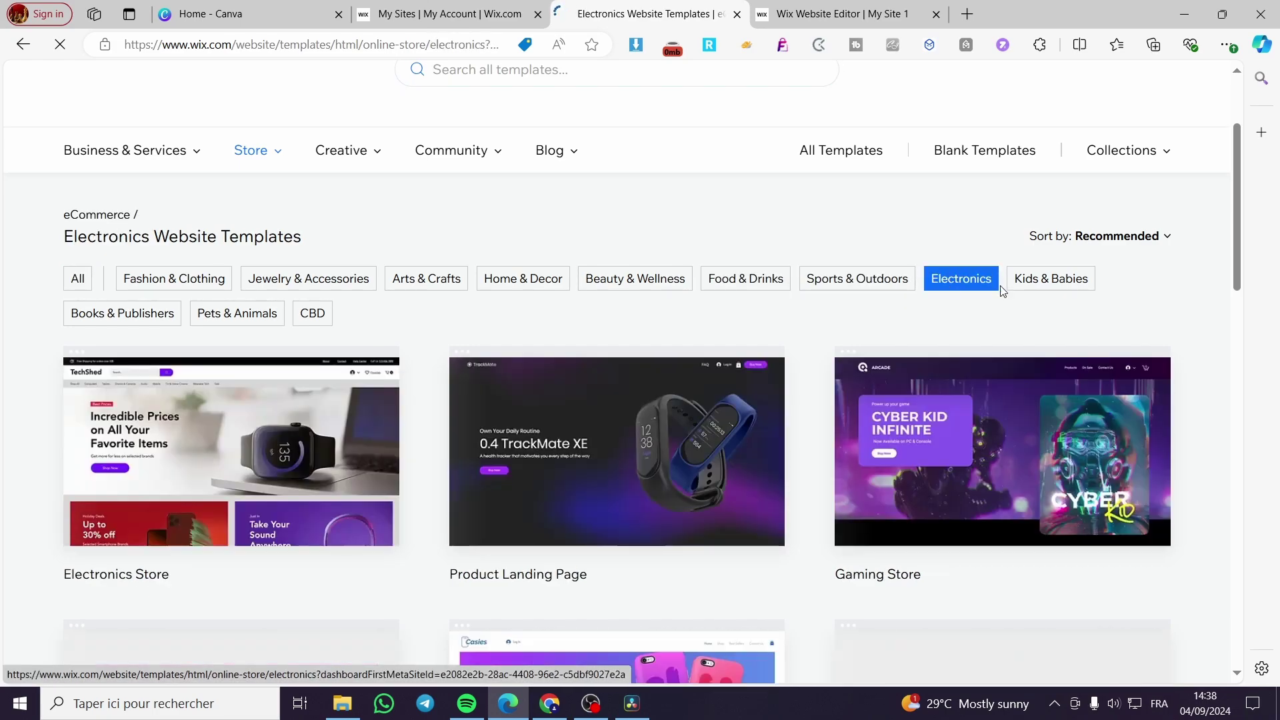
mouse_move(237, 434)
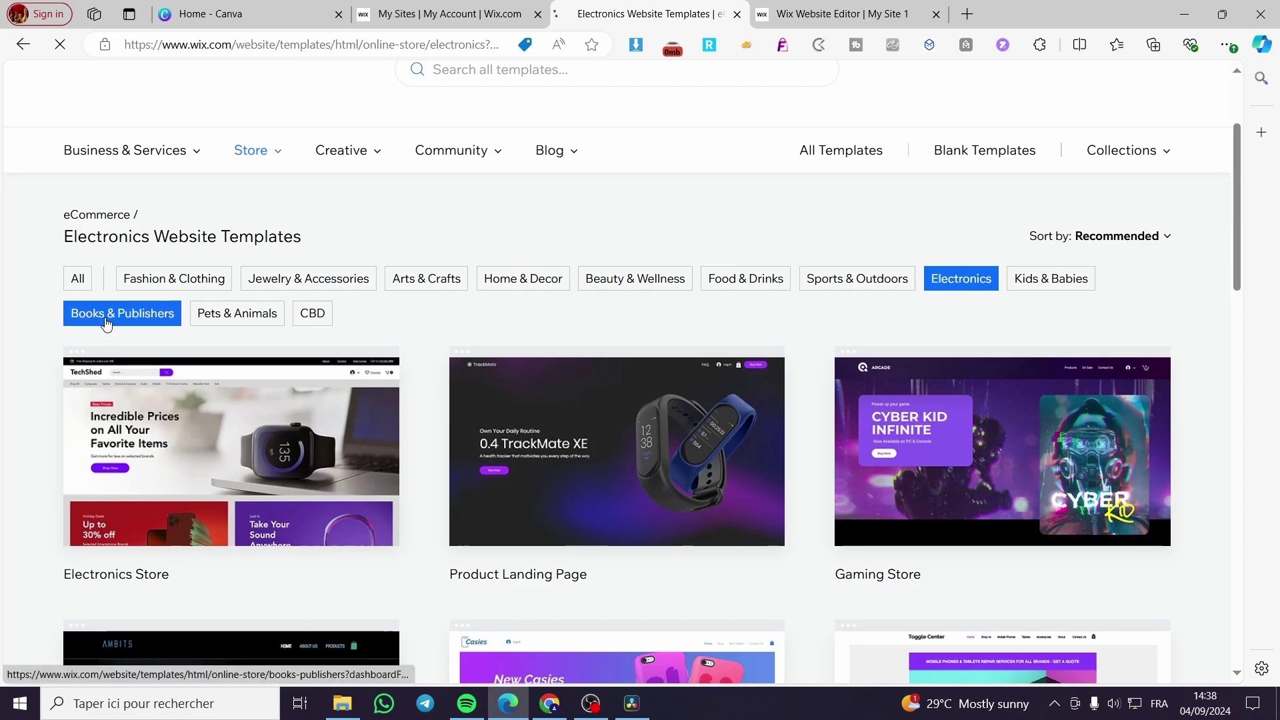
click(146, 287)
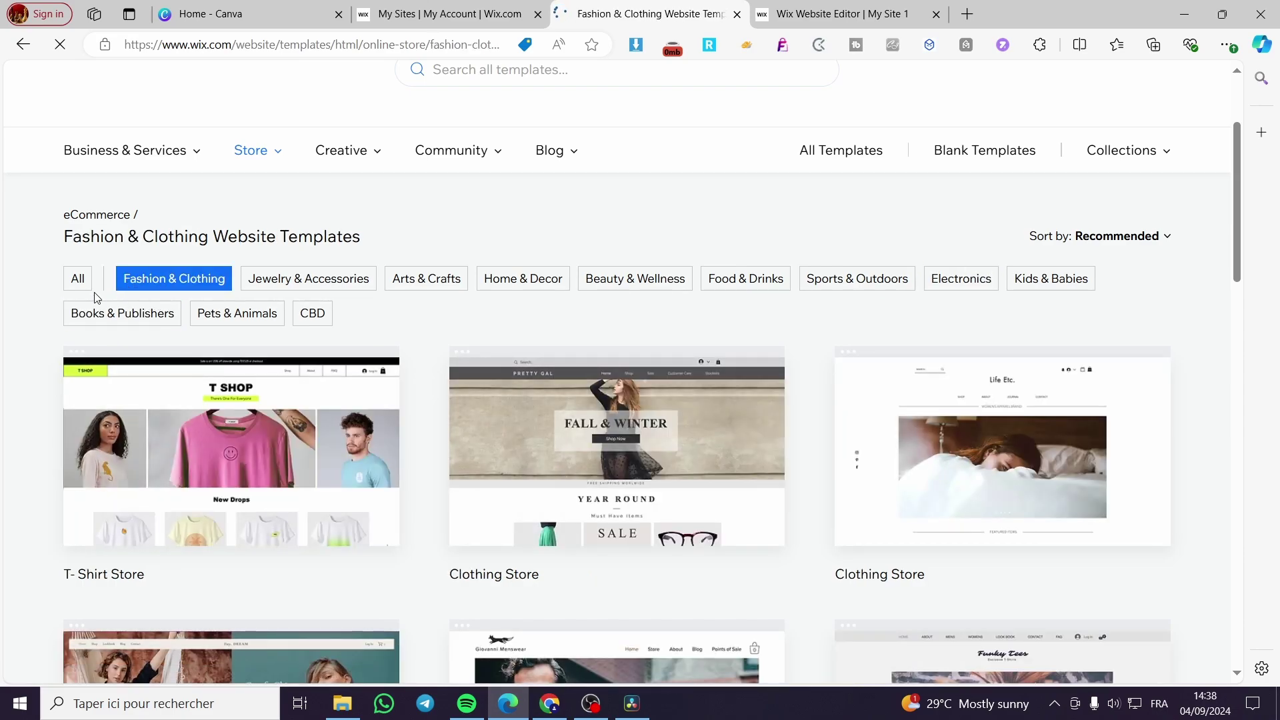
- Show all eCommerce template categories, sorted by Recommended
click(91, 279)
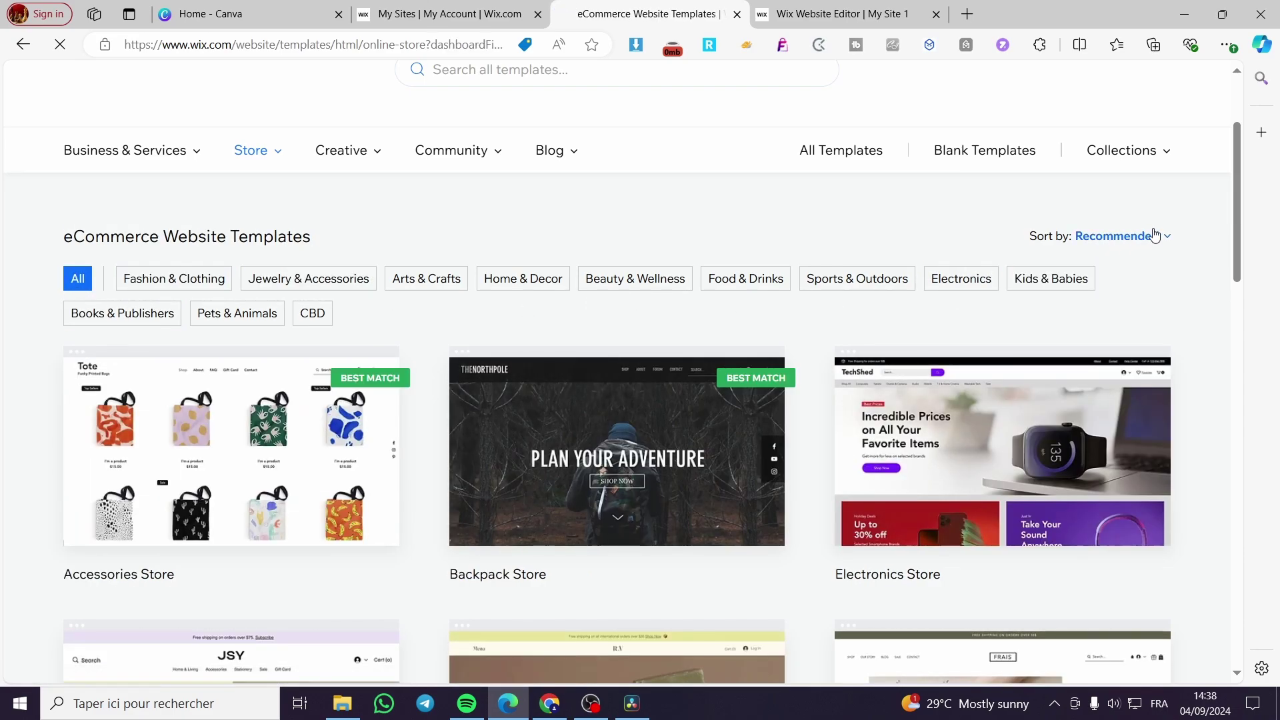
click(1153, 236)
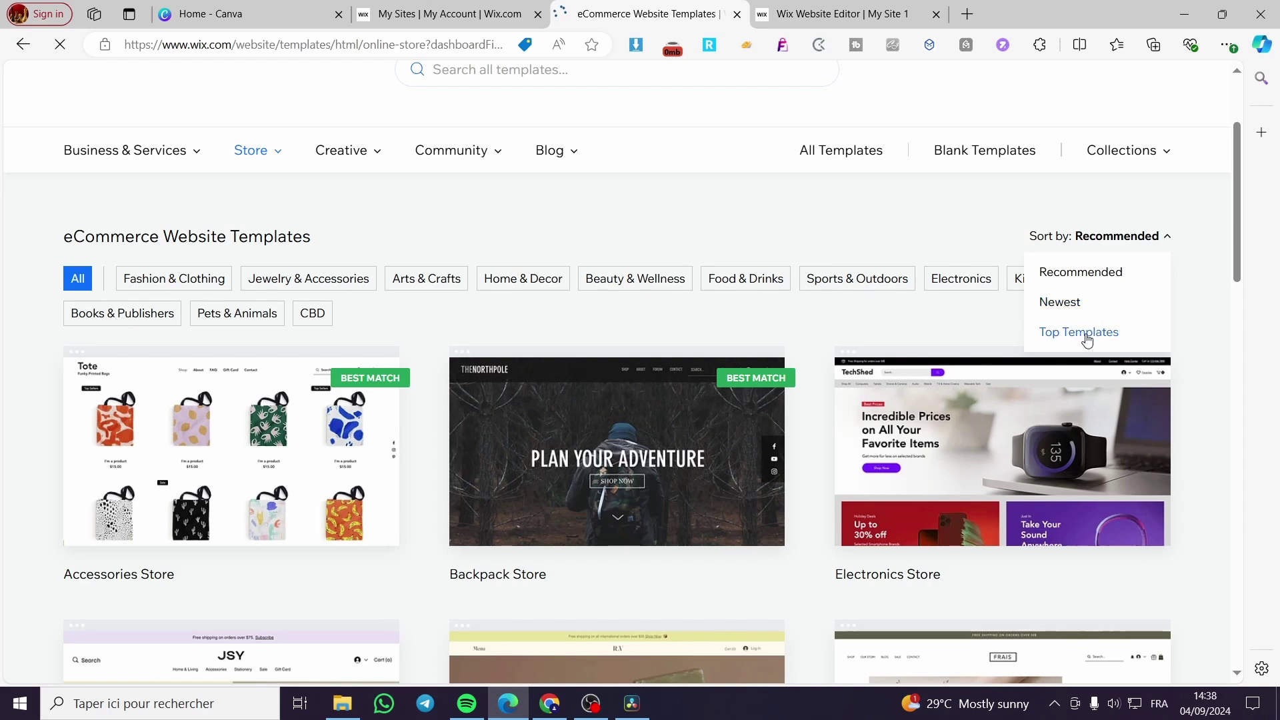
click(1054, 284)
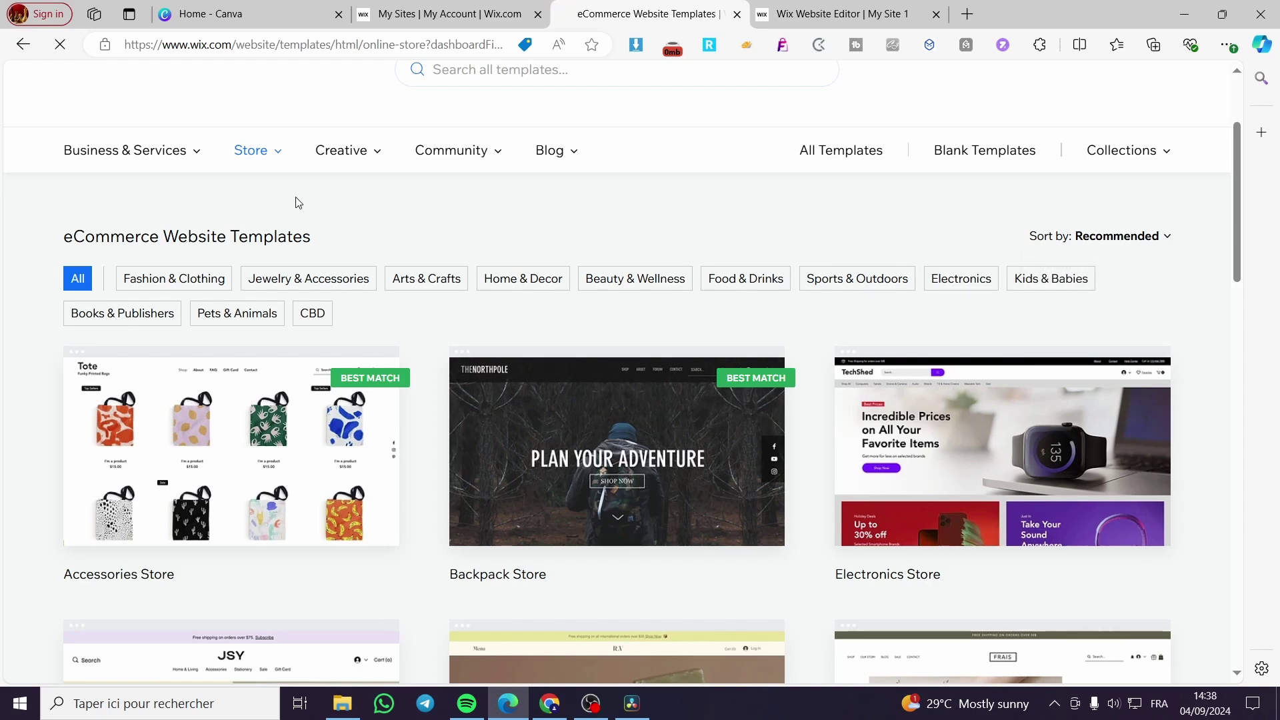
- Open the Electronics Store template in the website editor and dismiss the form for enhancing the AI content
mouse_move(269, 160)
mouse_move(126, 146)
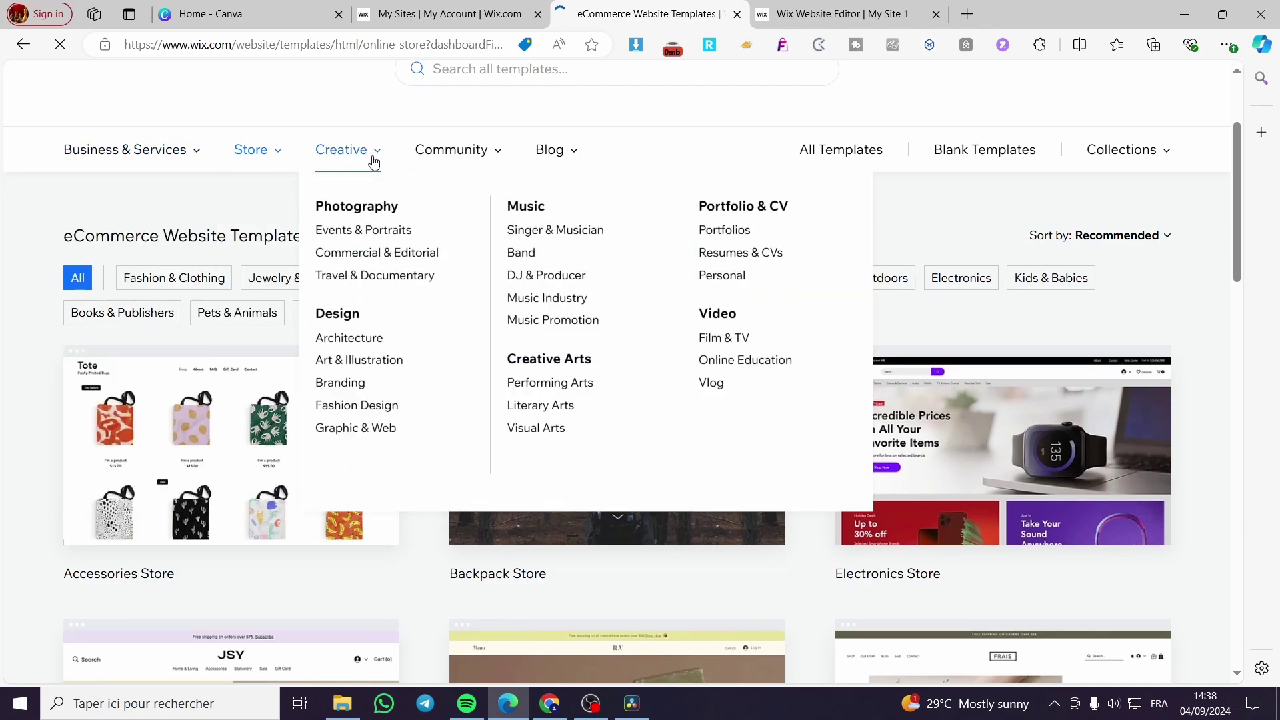
mouse_move(474, 158)
mouse_move(558, 157)
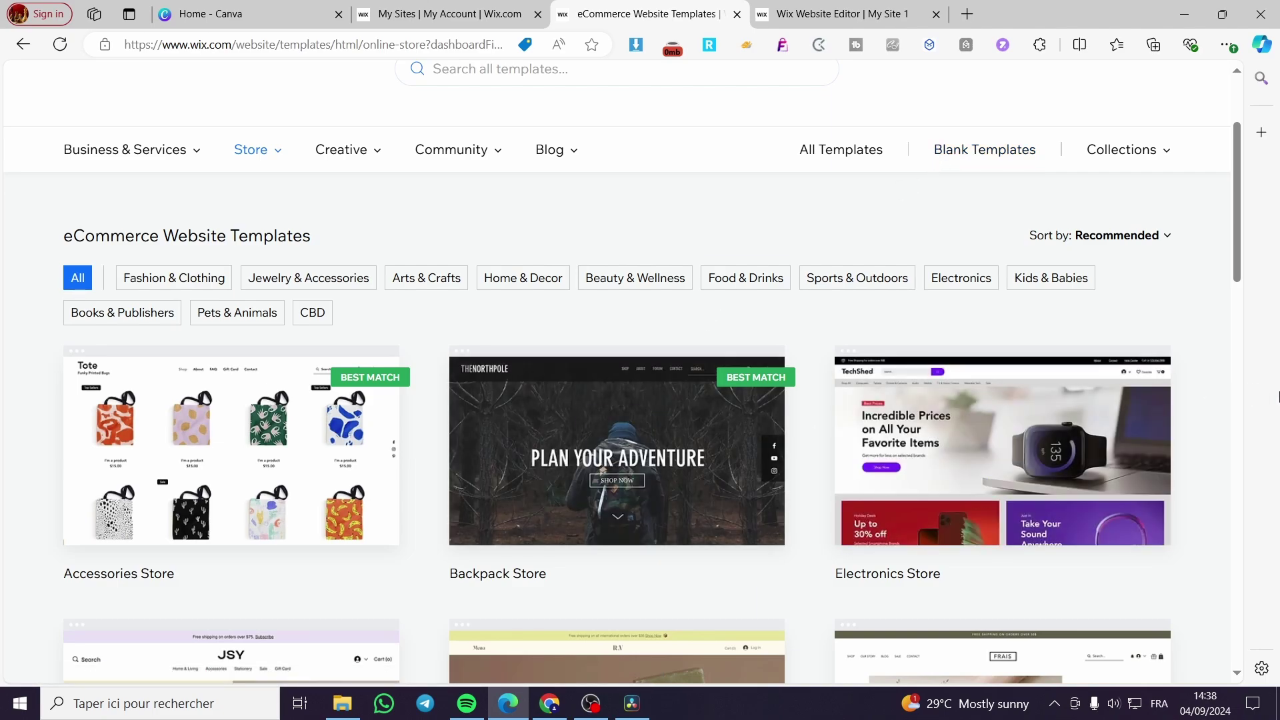
click(996, 429)
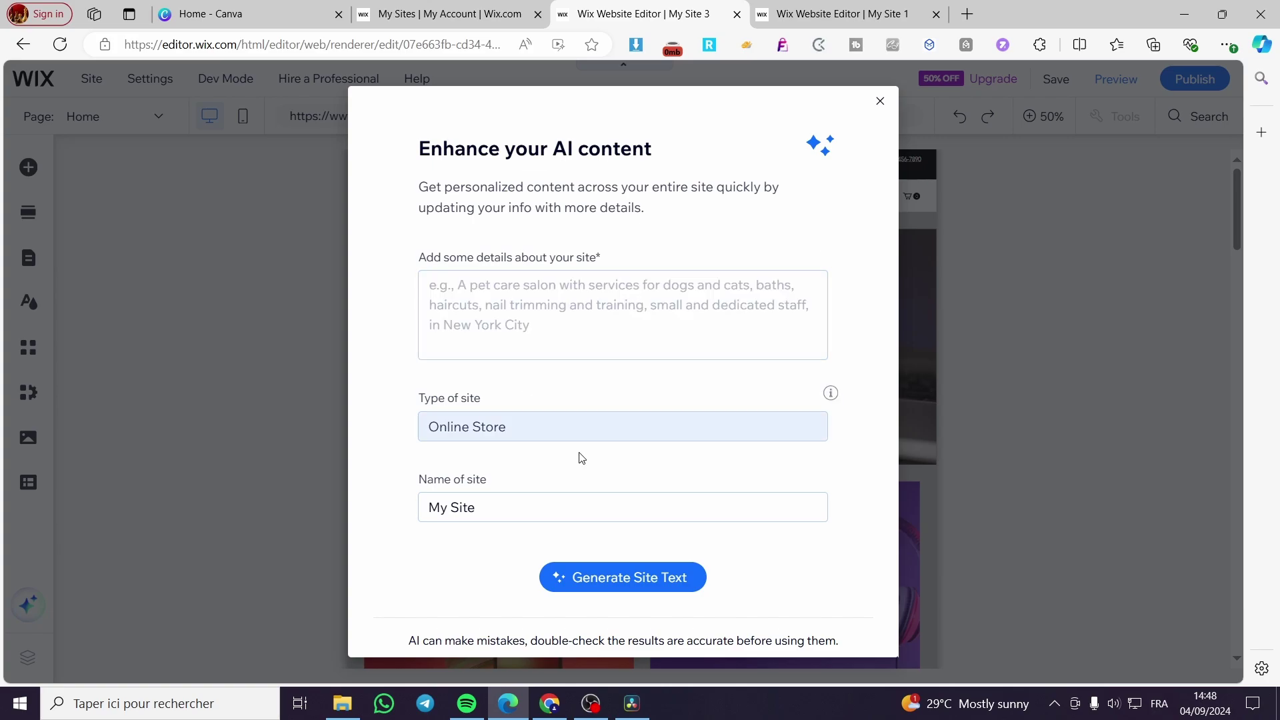
click(880, 101)
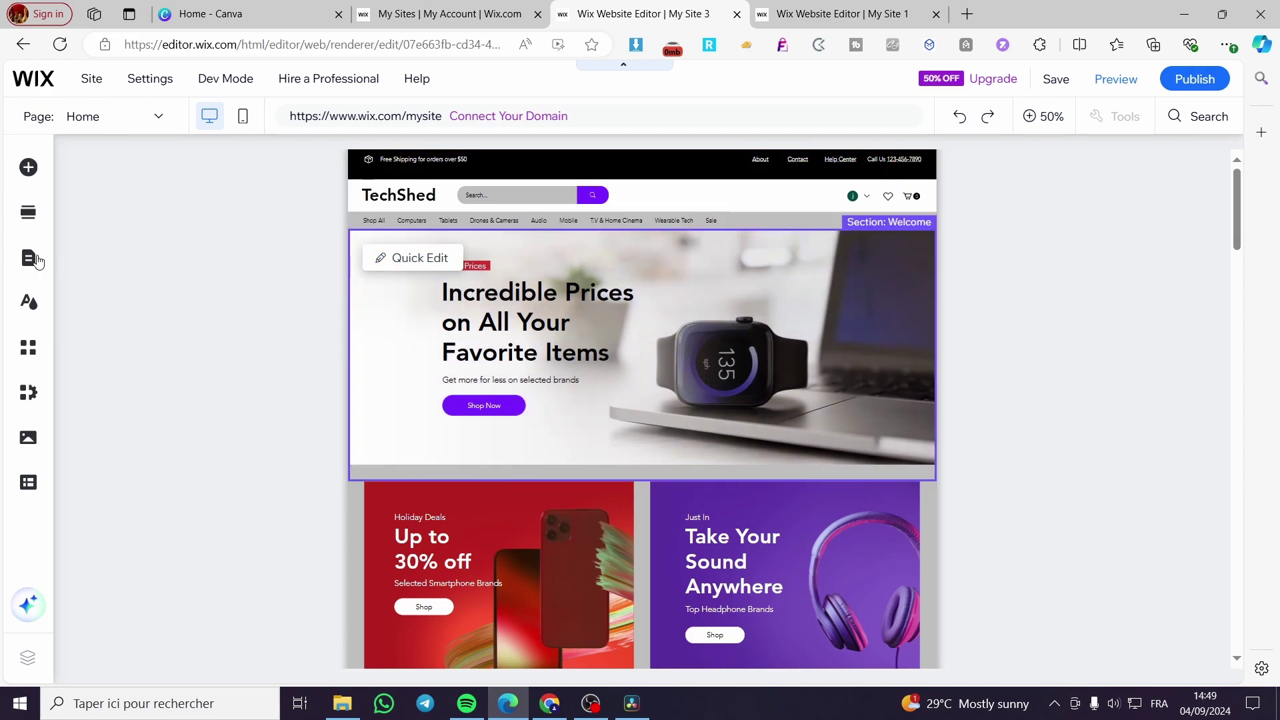
- Review the new site's home page sections from the welcome banner down to the On Sale products
scroll(554, 418, down, 6)
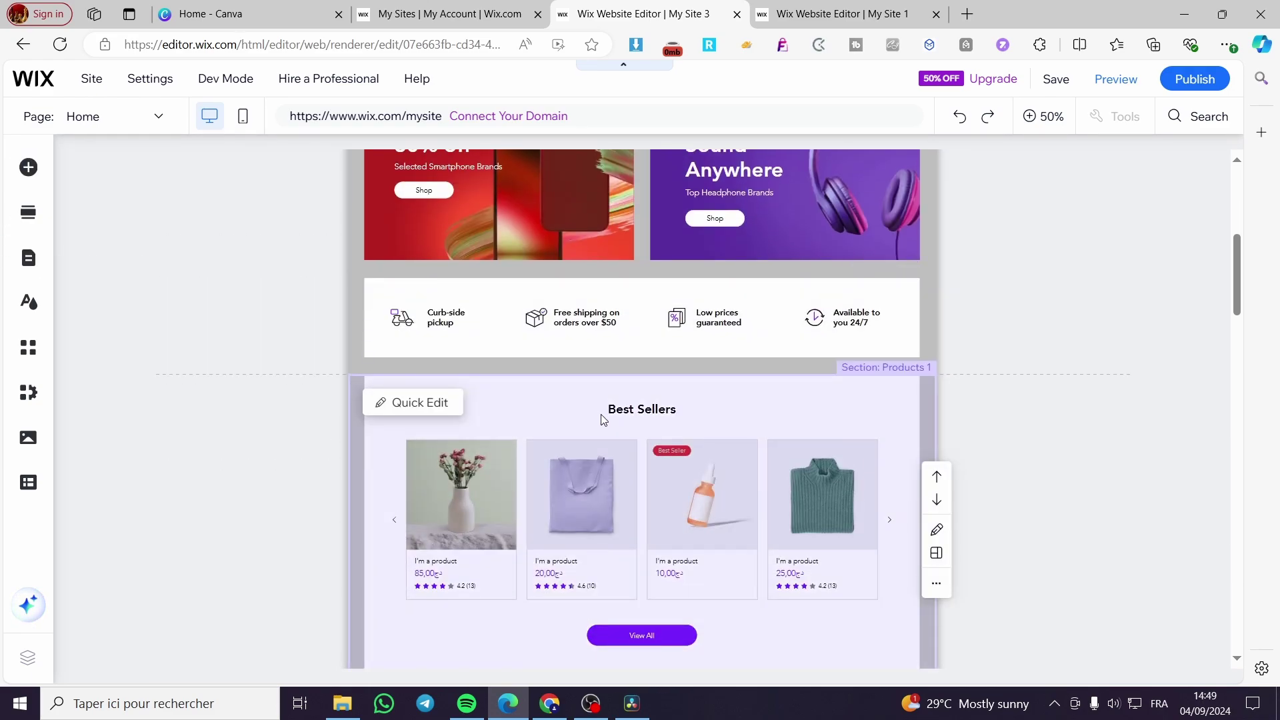
scroll(604, 414, down, 3)
scroll(530, 289, down, 3)
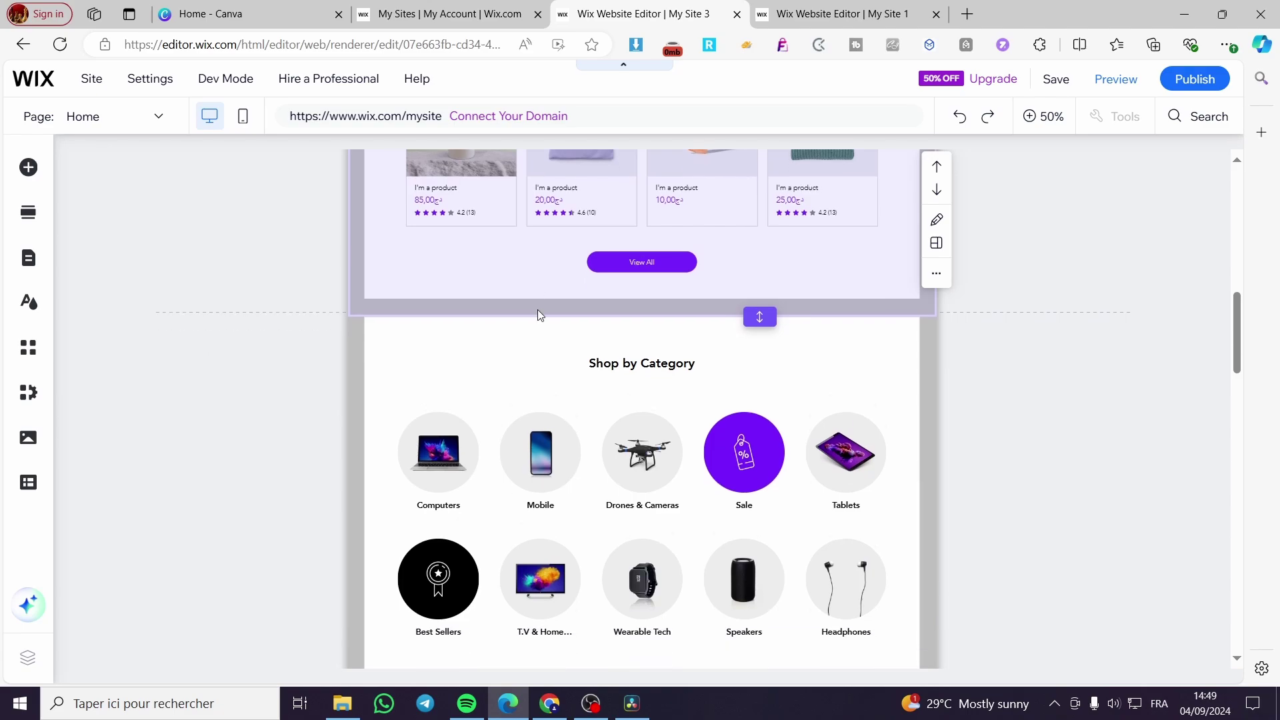
scroll(537, 309, down, 6)
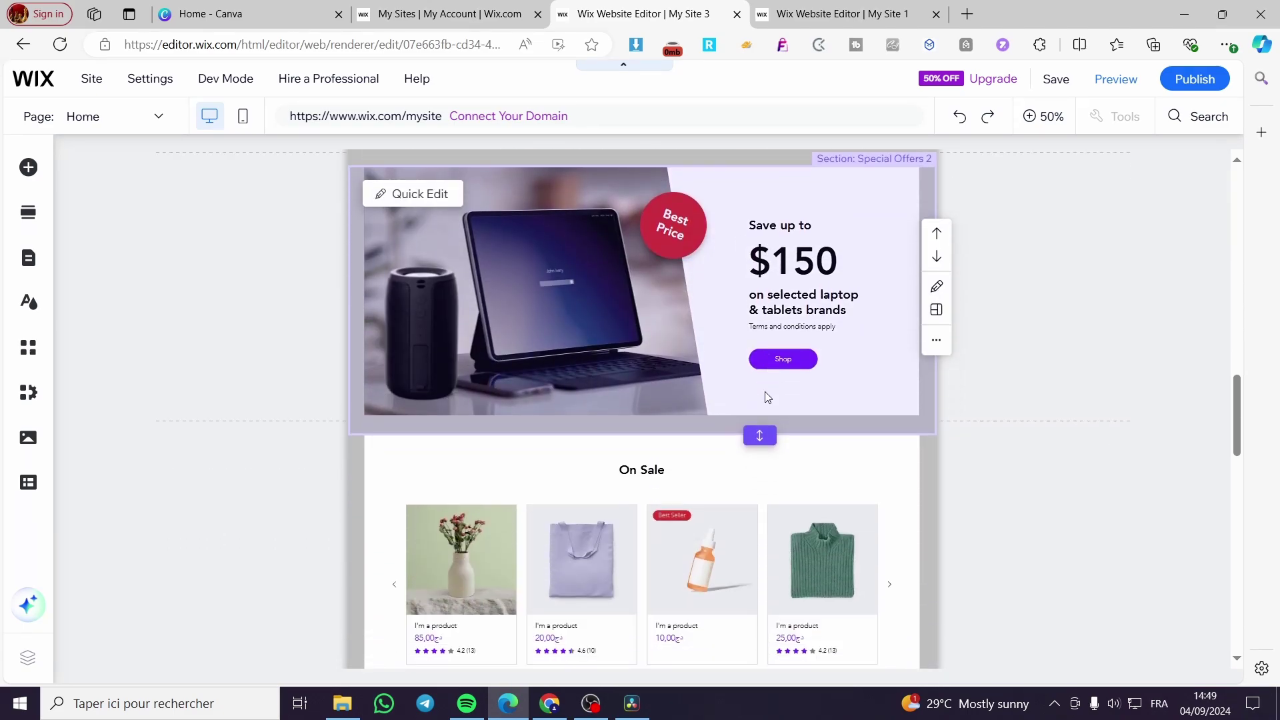
scroll(765, 393, down, 3)
scroll(715, 506, up, 8)
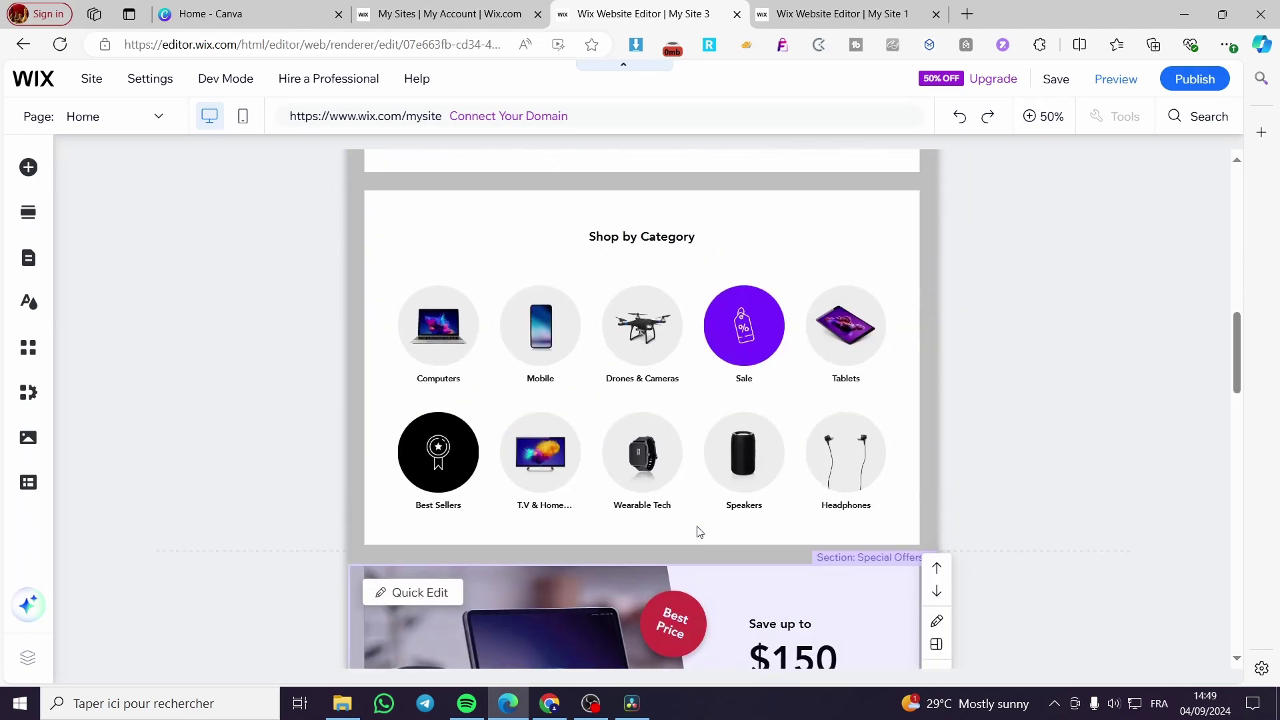
scroll(699, 531, up, 10)
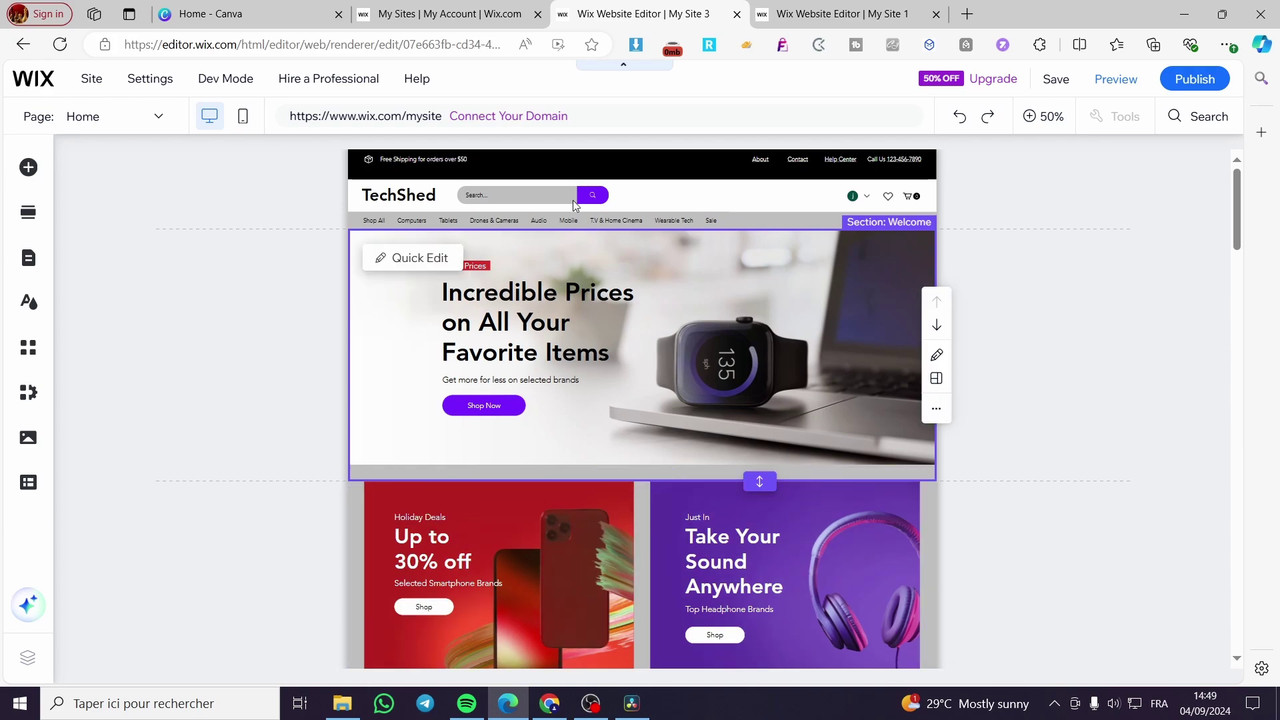
- Compare the new site's home page with the home page of My Site 1 in its editor
click(833, 13)
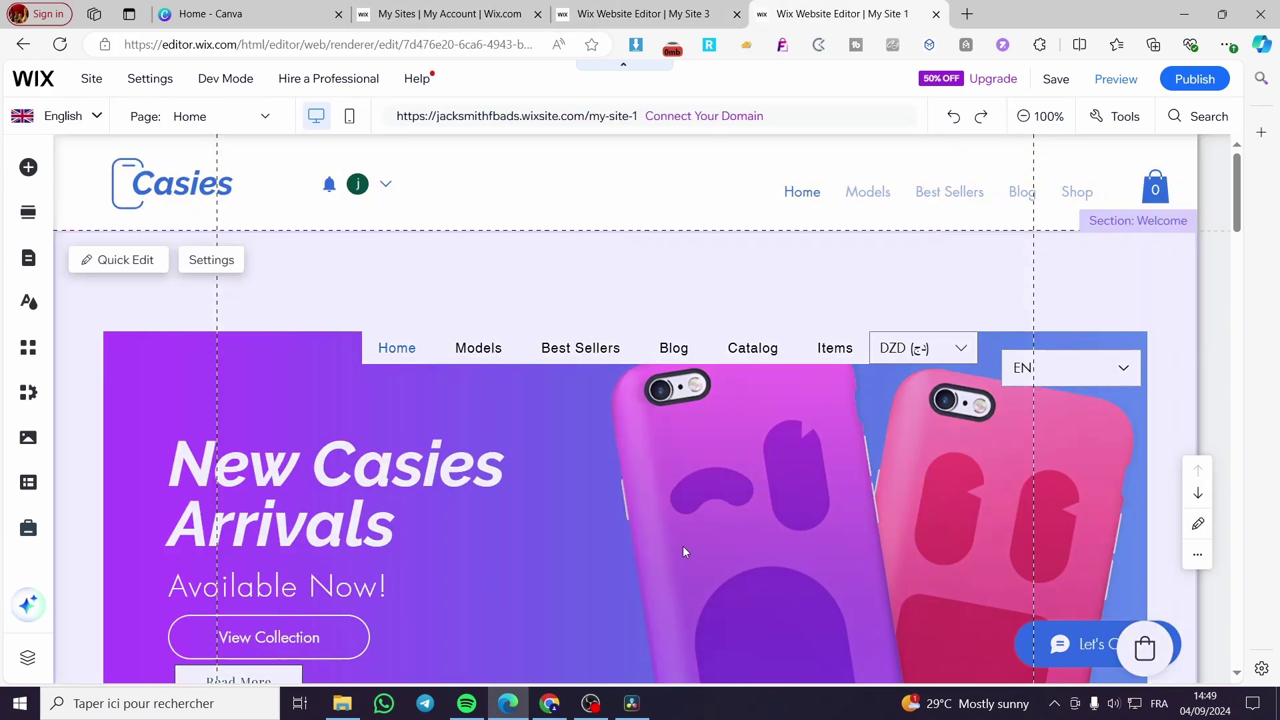
scroll(686, 543, down, 3)
scroll(671, 219, up, 3)
click(637, 14)
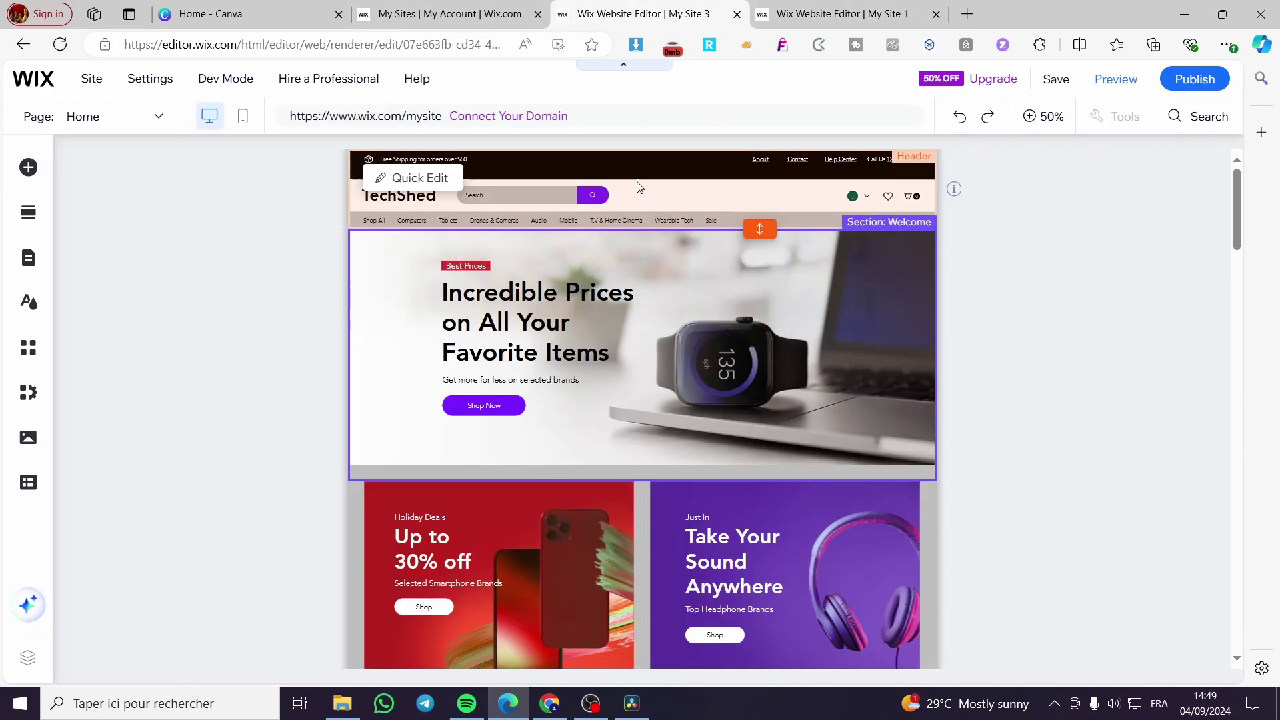
- Refresh the list of all sites to check for My Site 3, and return to its editor
click(484, 16)
click(60, 44)
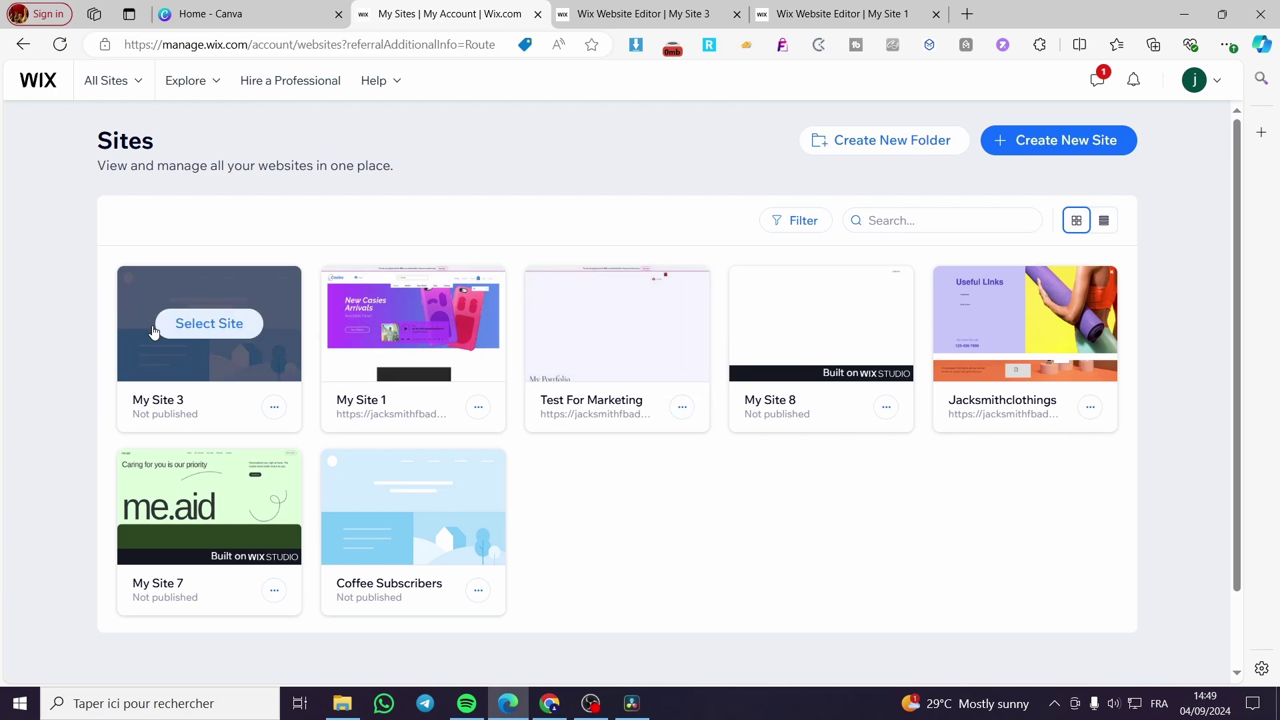
click(802, 12)
click(665, 8)
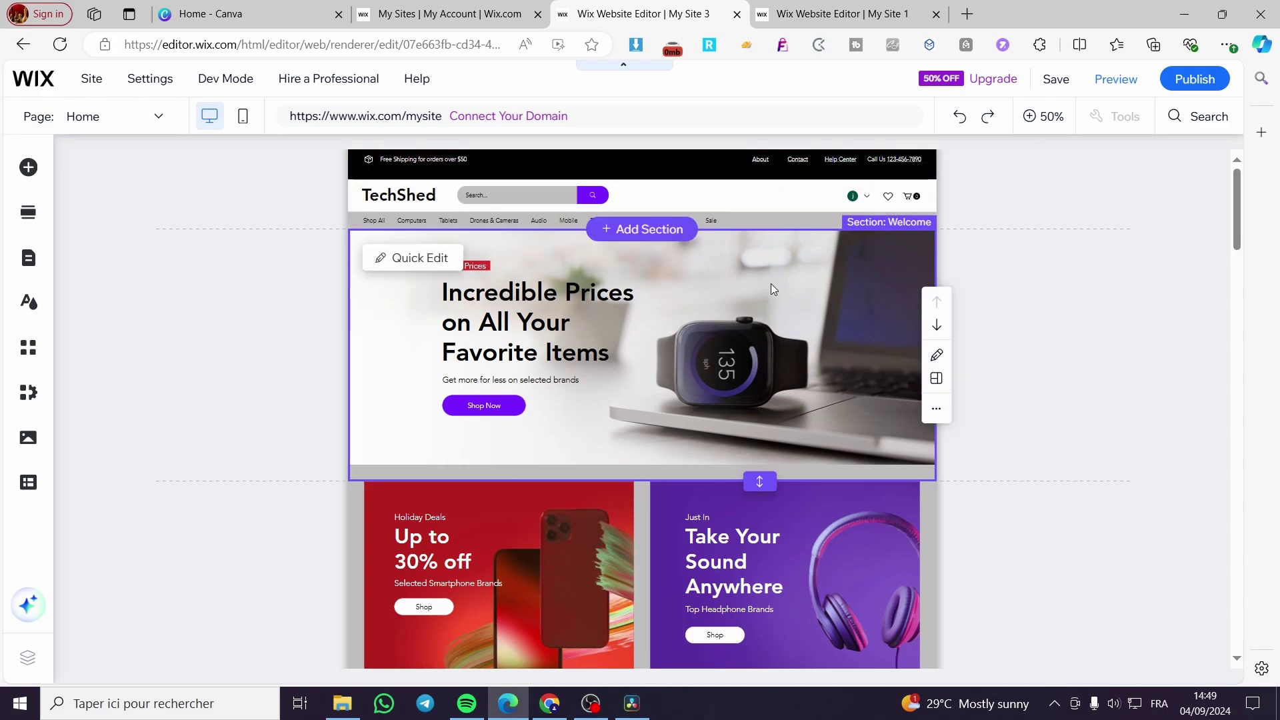
- Briefly open the Wix App Market, close it, and look over the home page down to the Best Sellers section
click(20, 358)
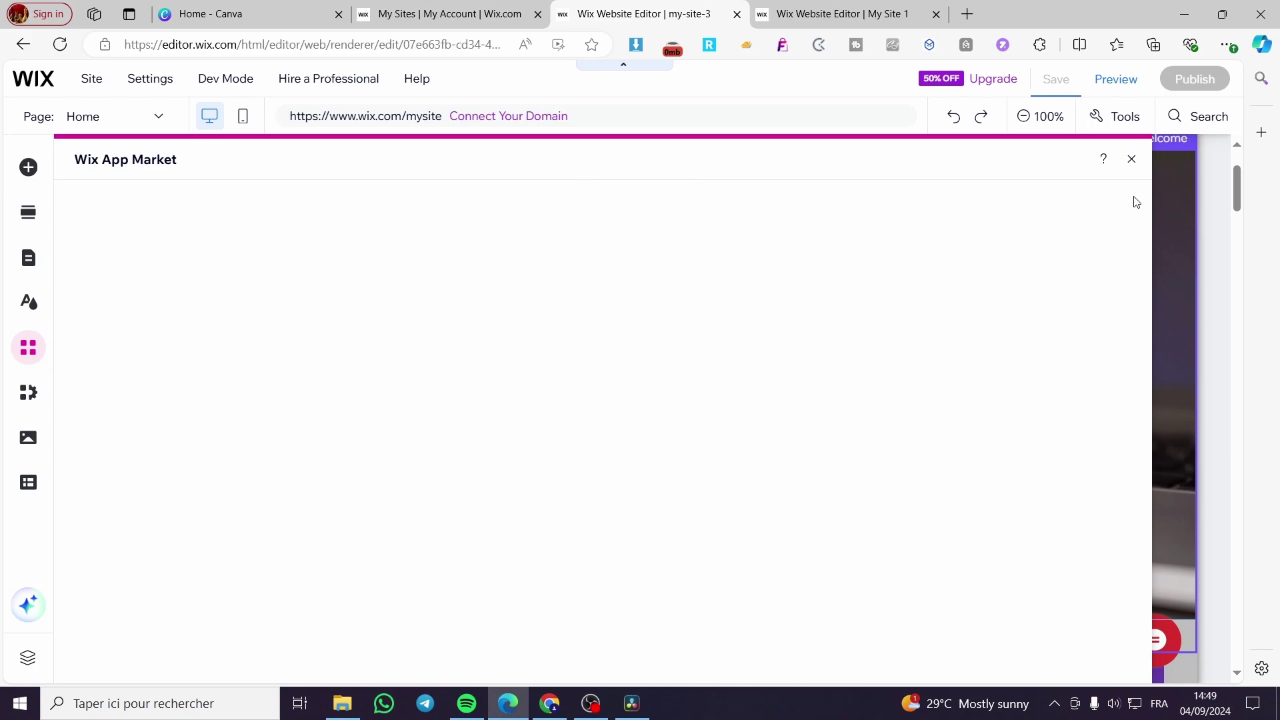
click(1132, 160)
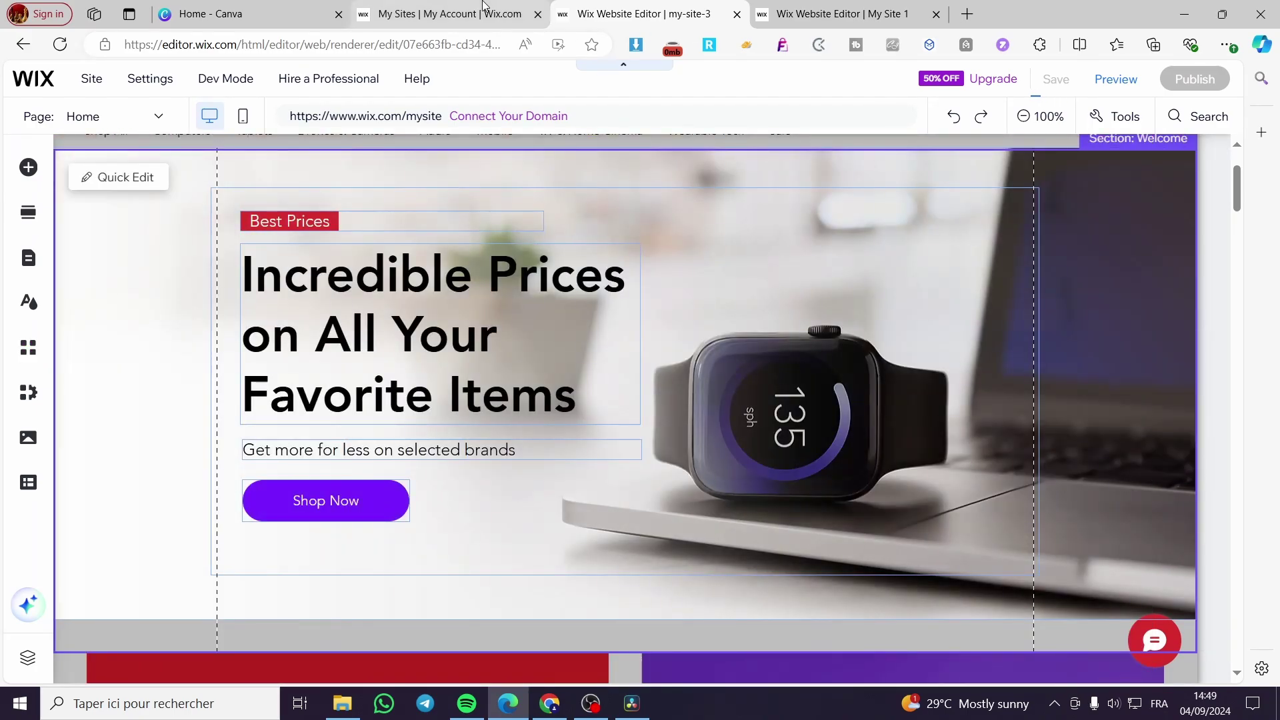
scroll(368, 415, down, 15)
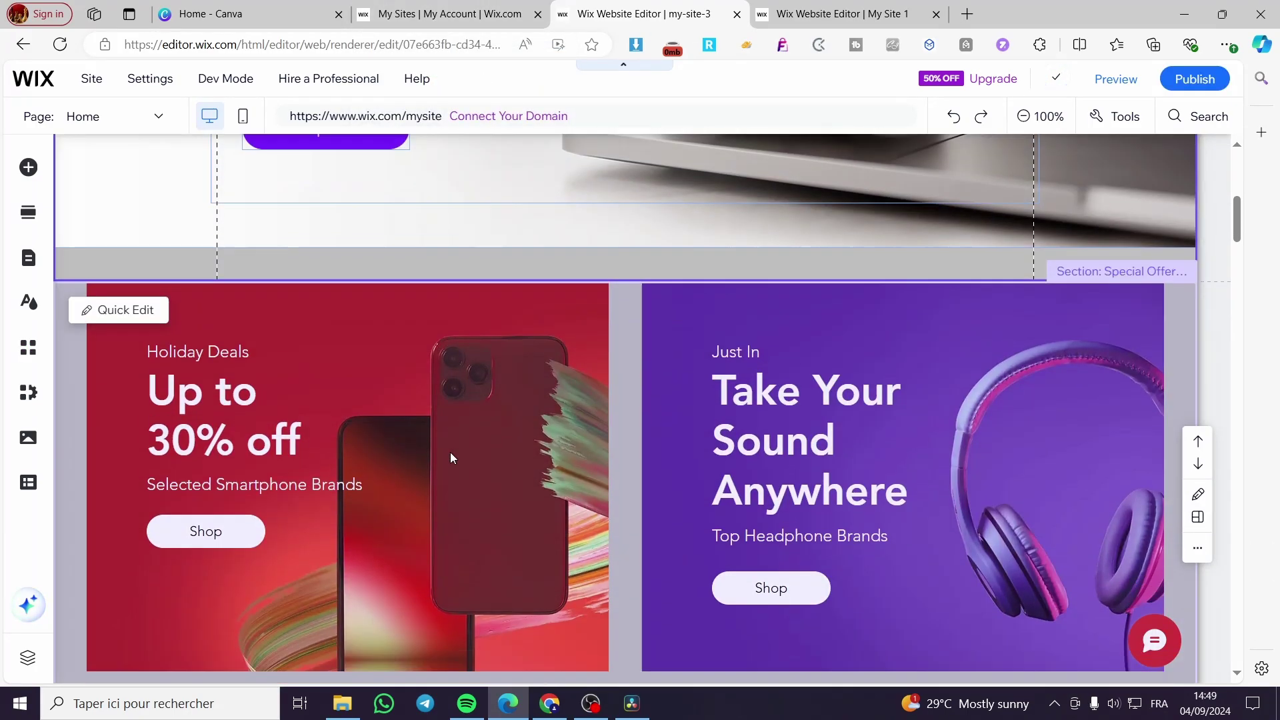
scroll(500, 507, down, 3)
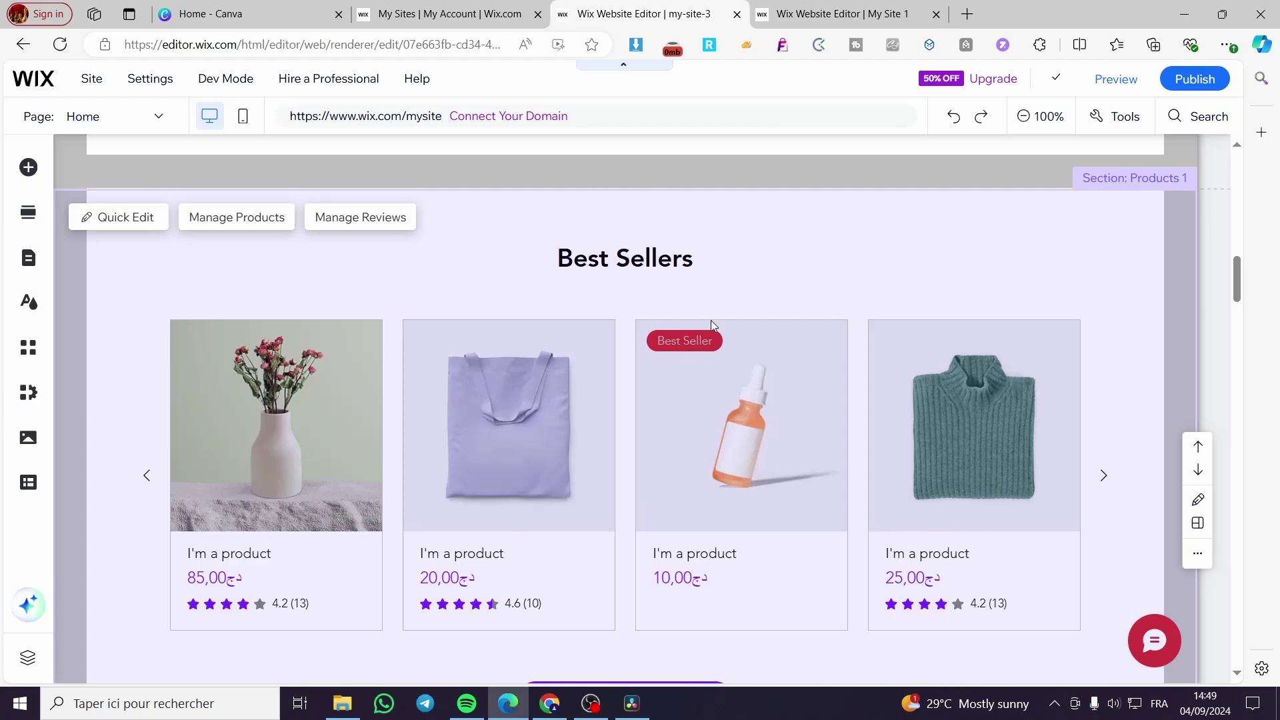
scroll(573, 426, up, 10)
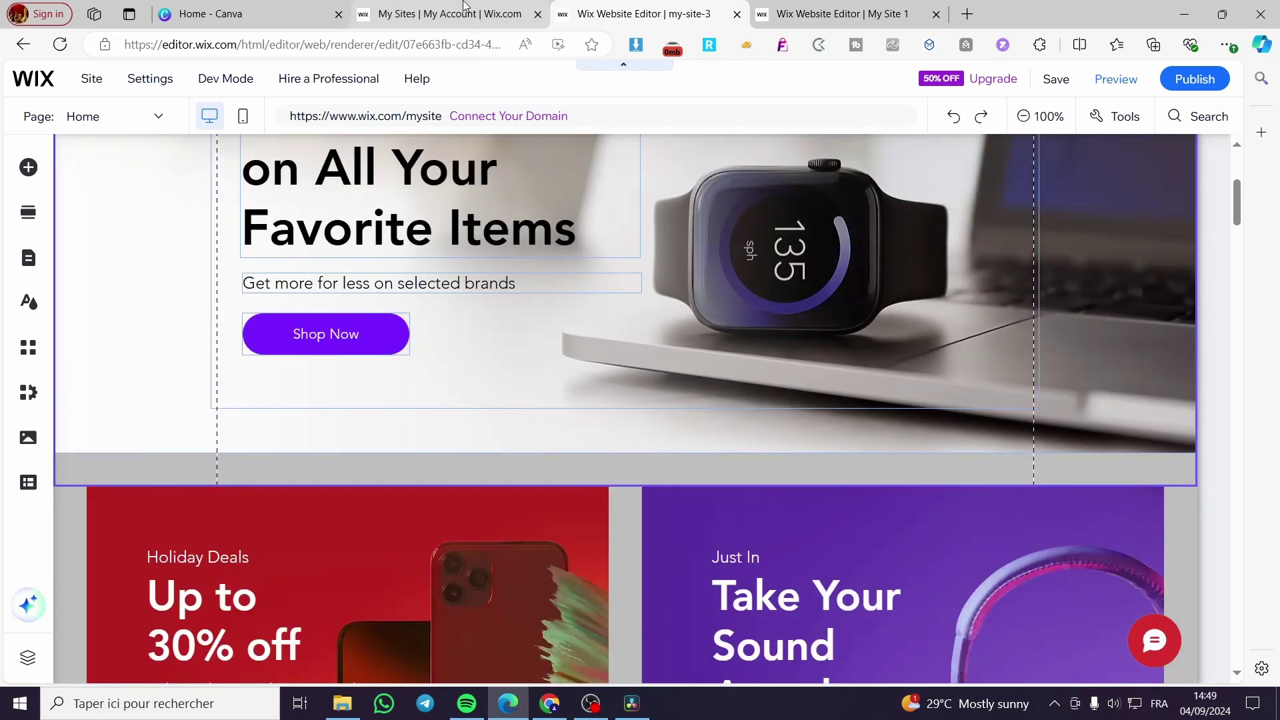
- Open the dashboard of My Site 3 from the list of all sites and go to its store products
click(450, 14)
mouse_move(222, 326)
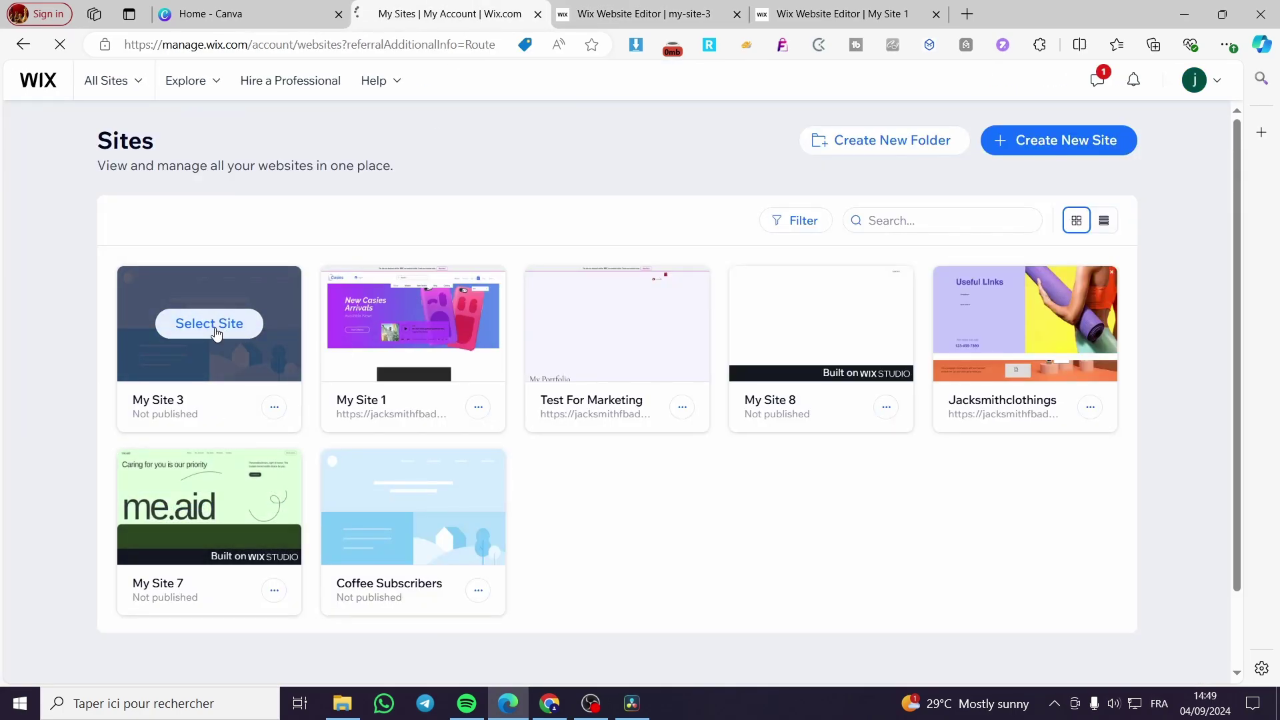
click(207, 356)
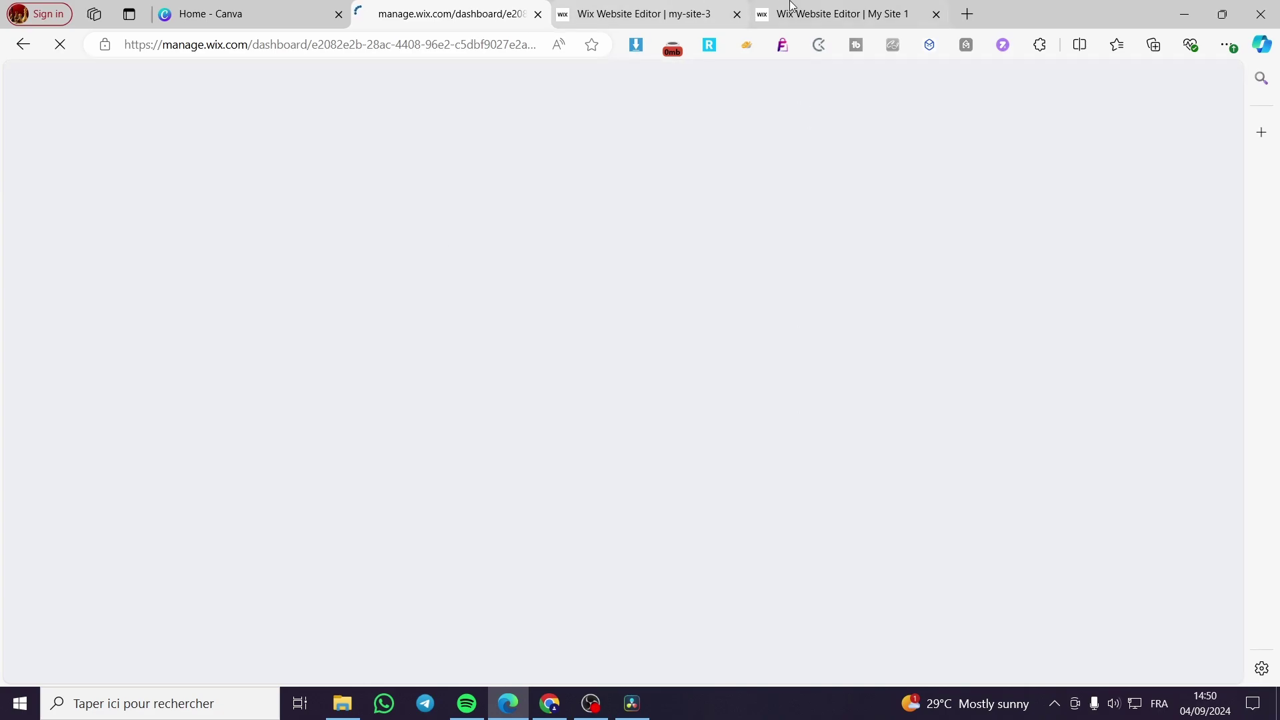
click(683, 15)
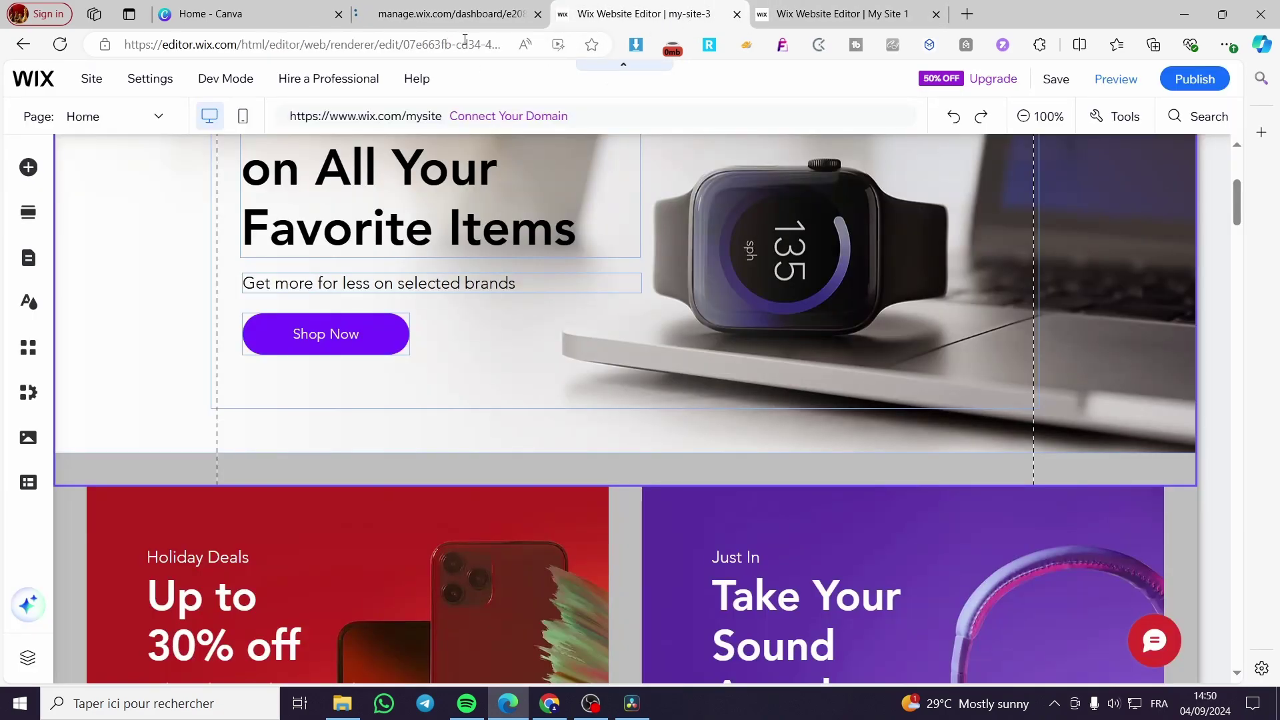
click(506, 13)
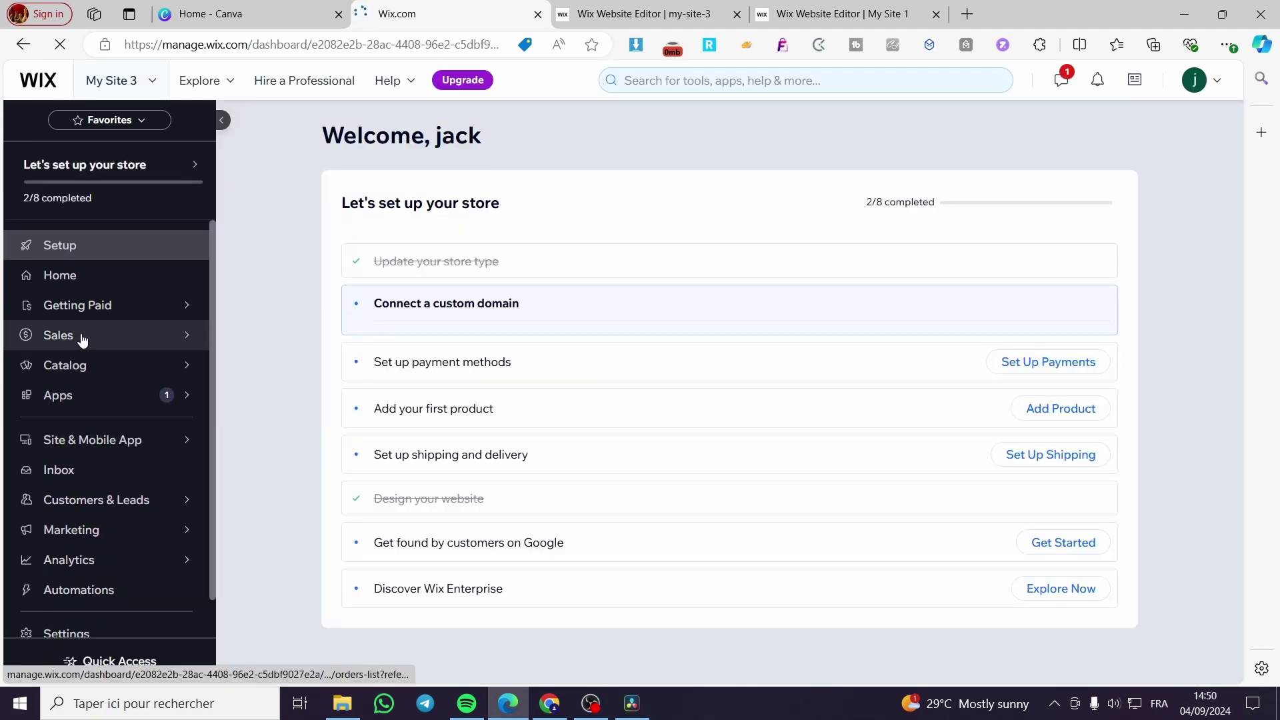
mouse_move(102, 343)
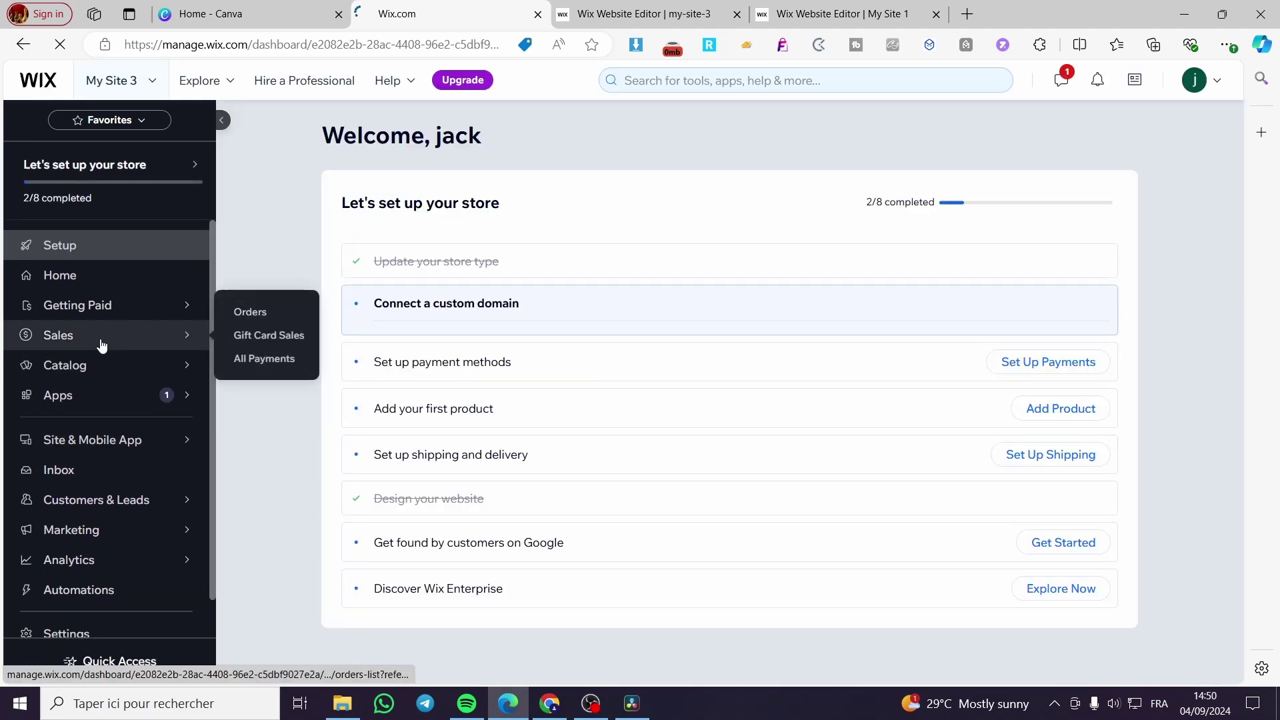
click(187, 372)
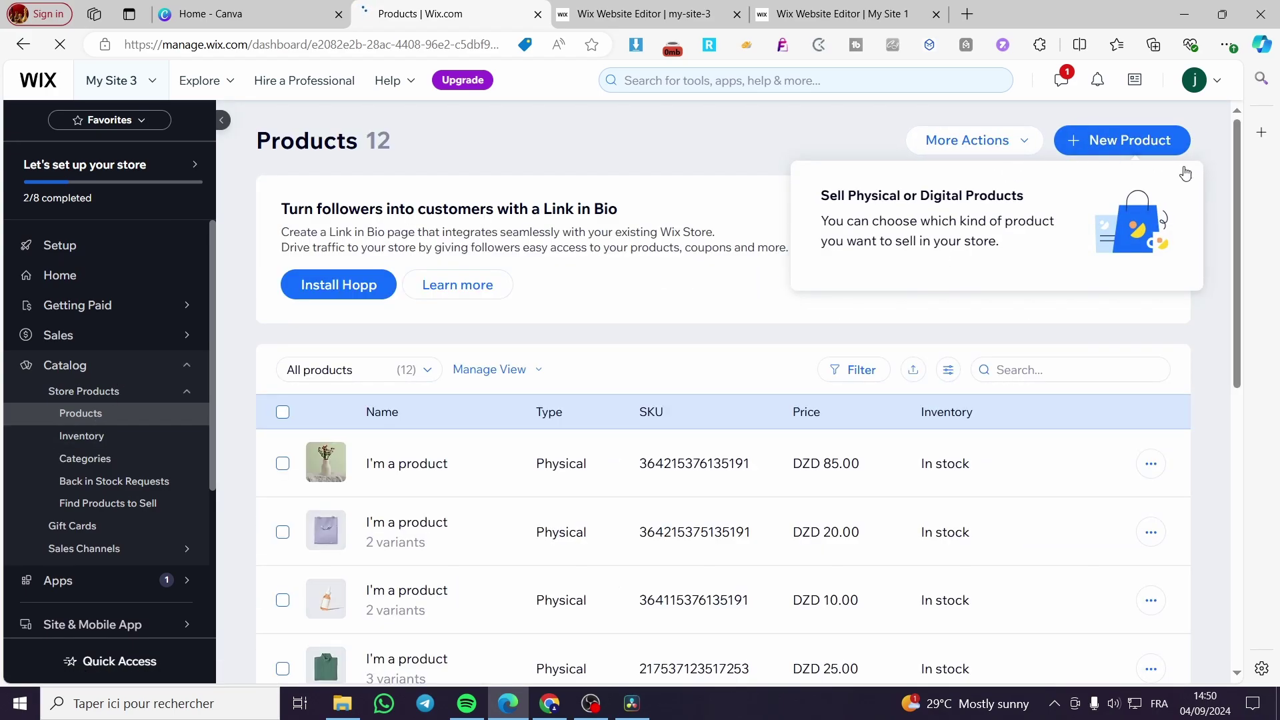
- Start a product import into My Site 3 and locate the exported catalog_products (1).csv among the browser's downloads
click(1029, 142)
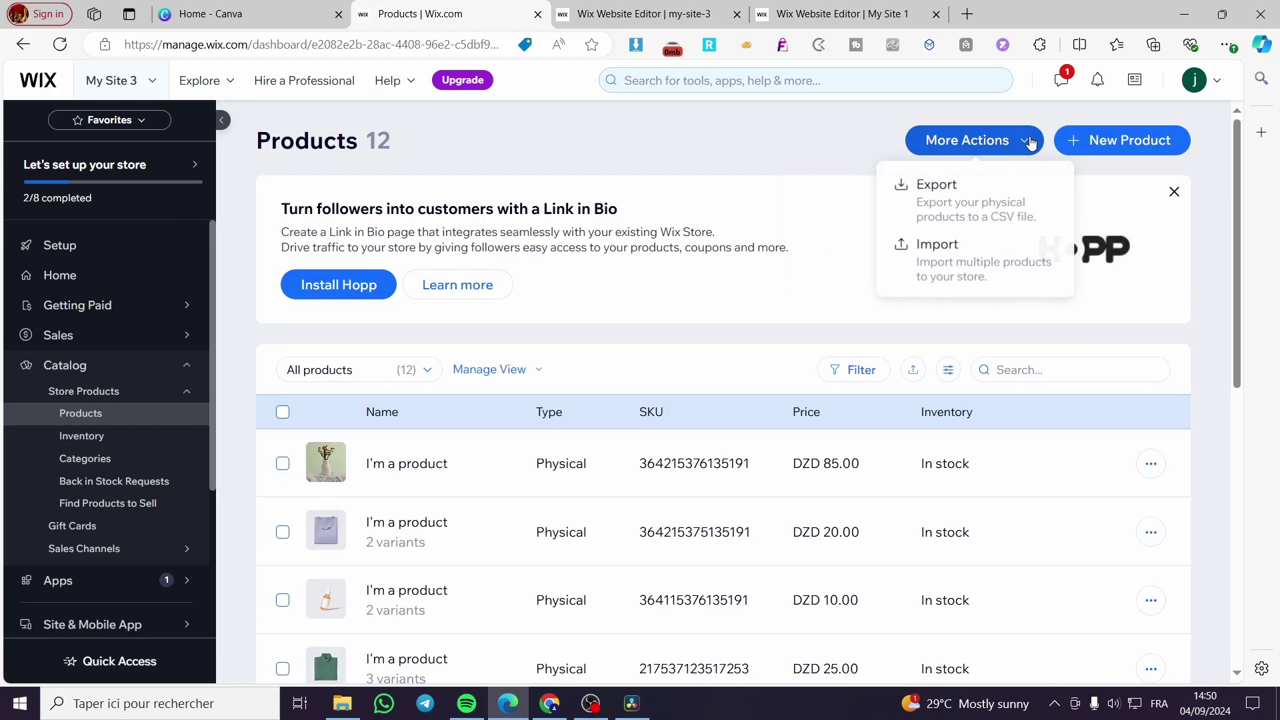
click(963, 252)
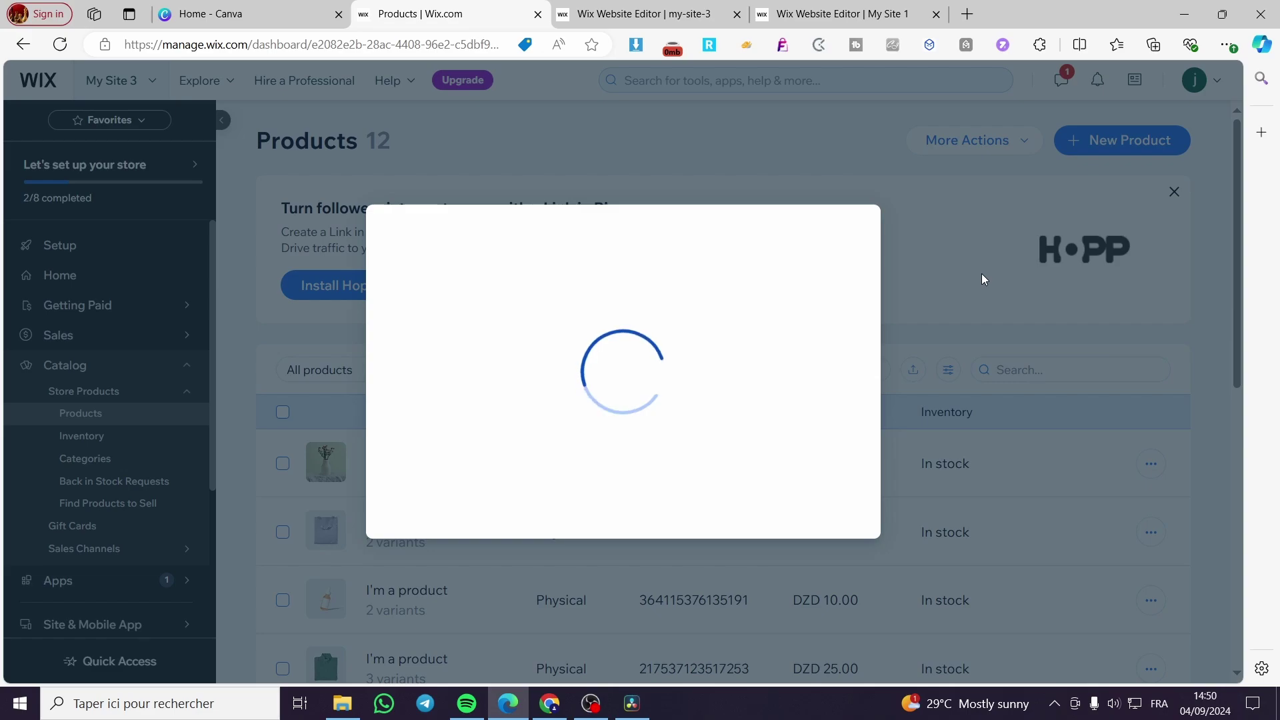
click(1227, 45)
click(1122, 282)
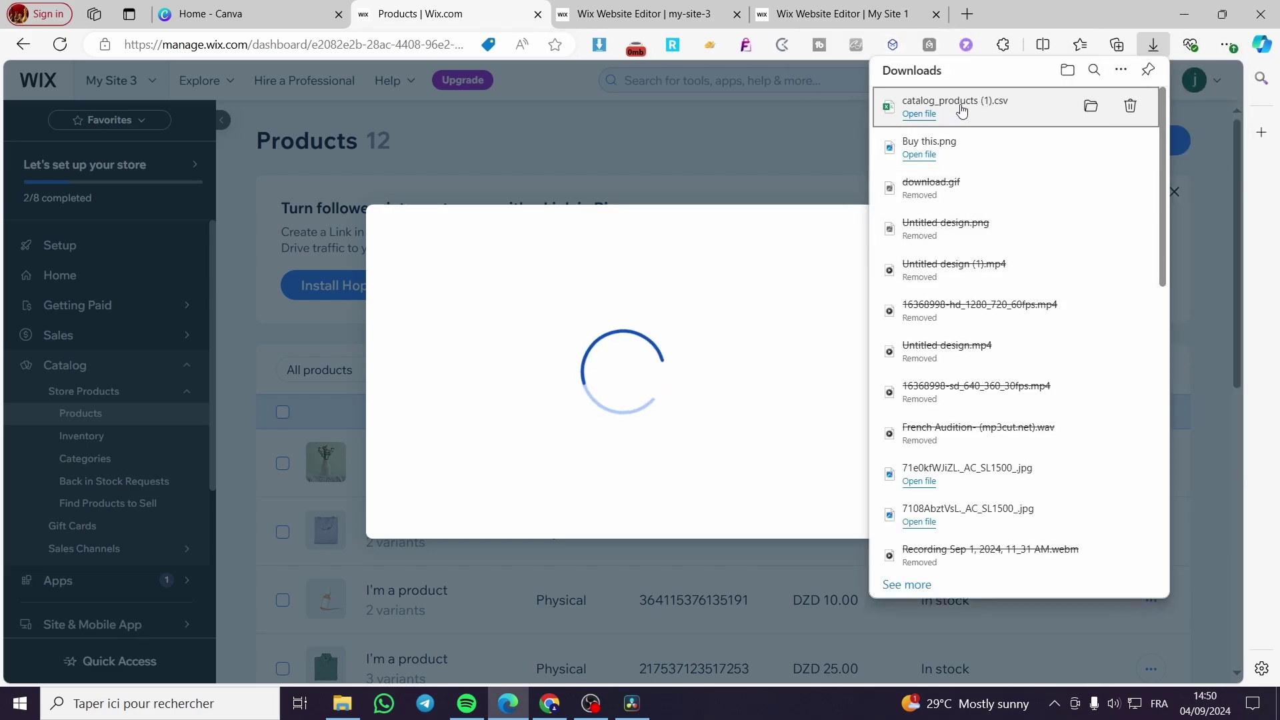
click(663, 171)
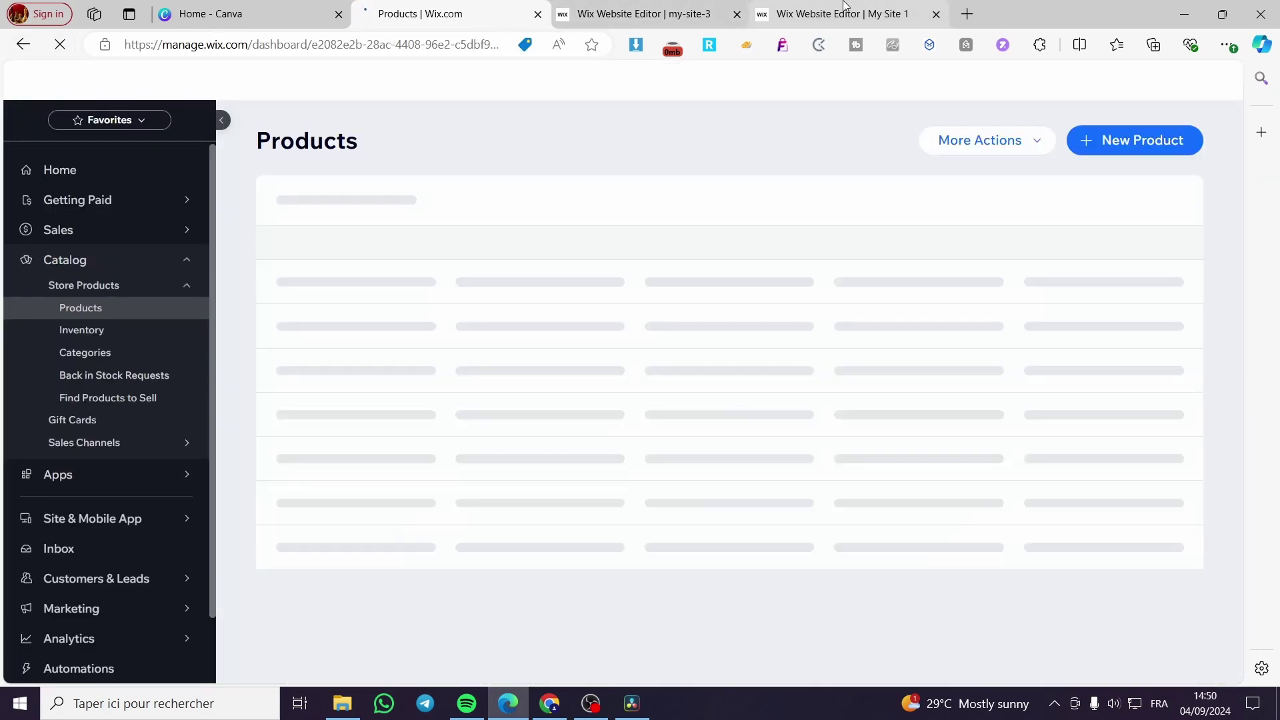
- Check the open site editors, return to the list of all sites, and open the dashboard of My Site 1
click(780, 14)
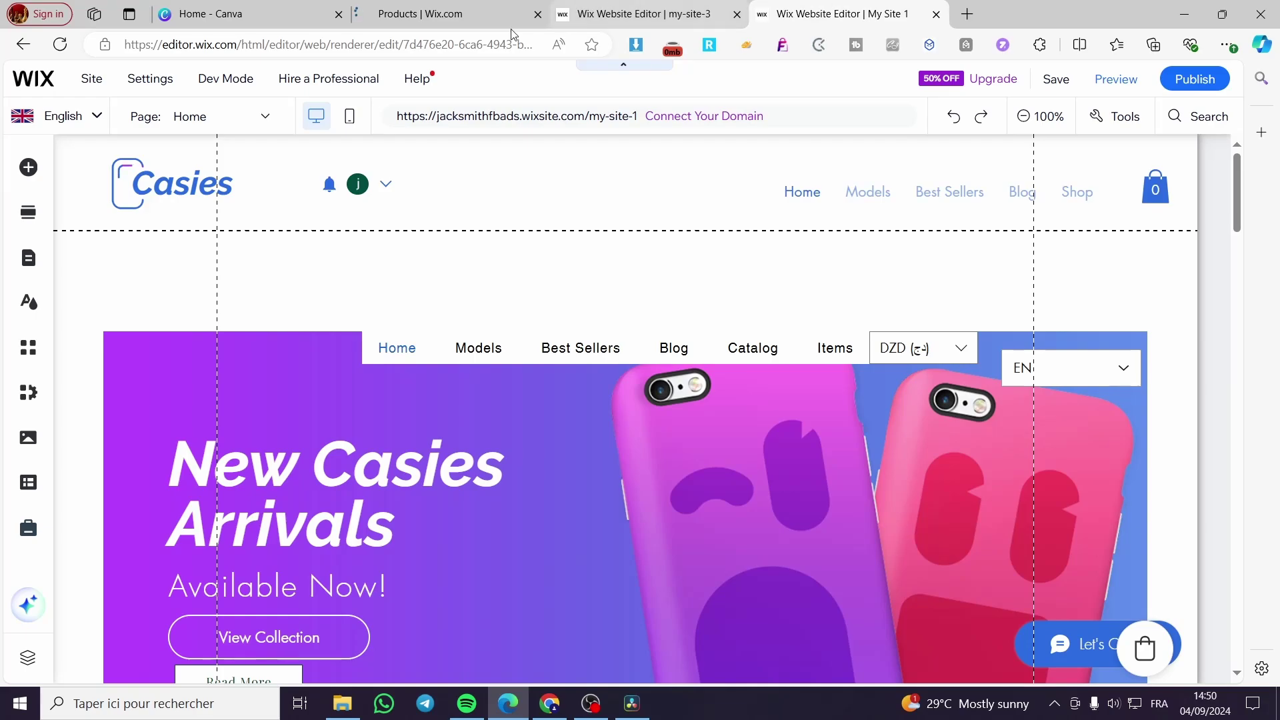
click(640, 14)
click(453, 13)
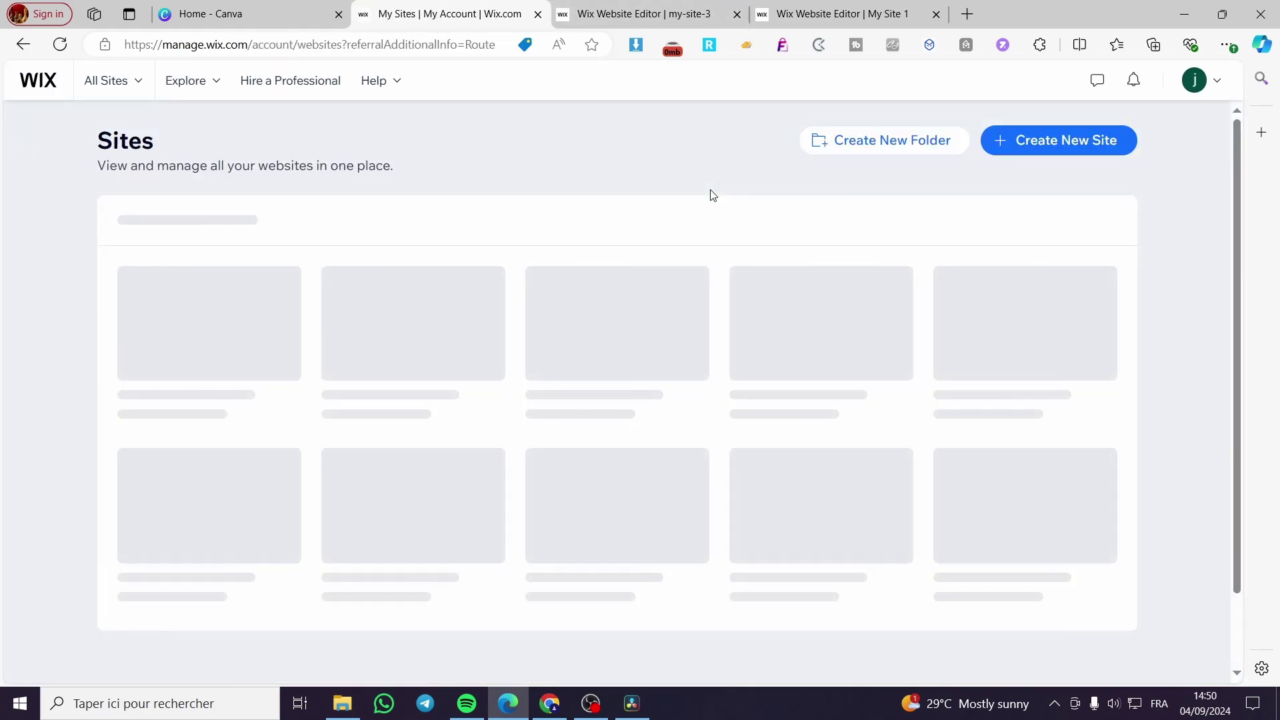
click(418, 331)
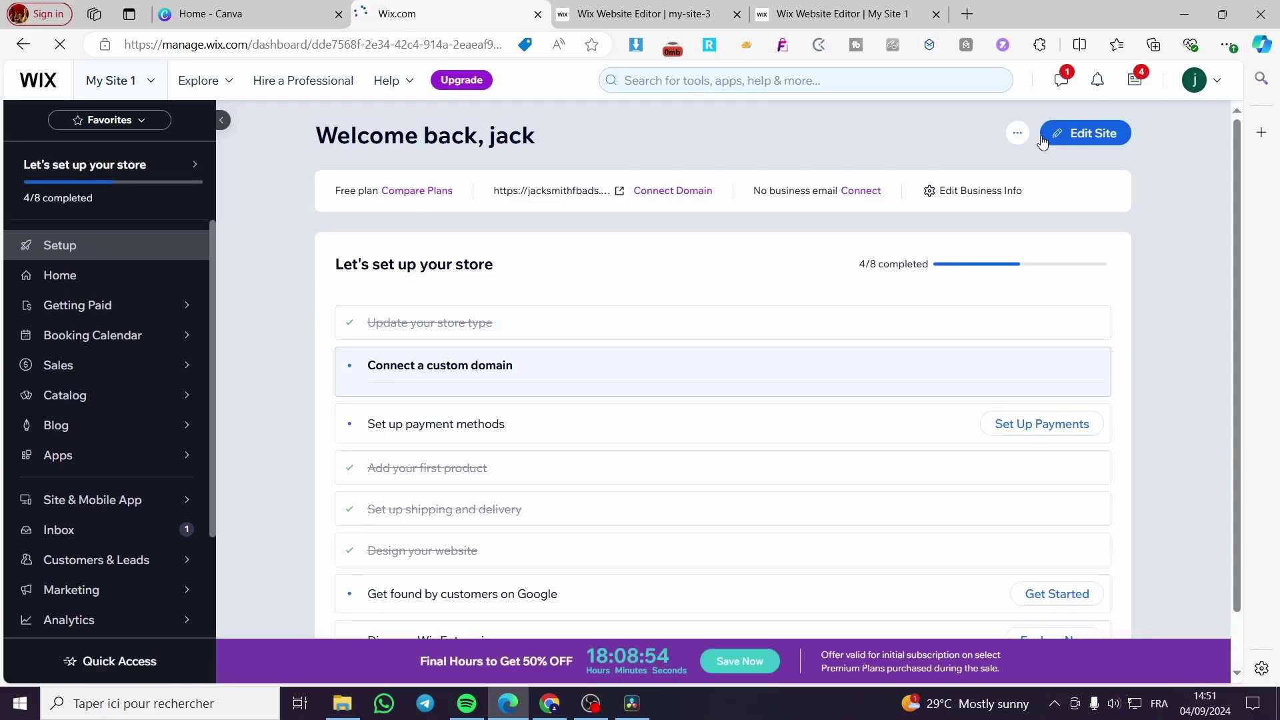
- Look over the available site actions of My Site 1 and open the site's settings
click(1018, 133)
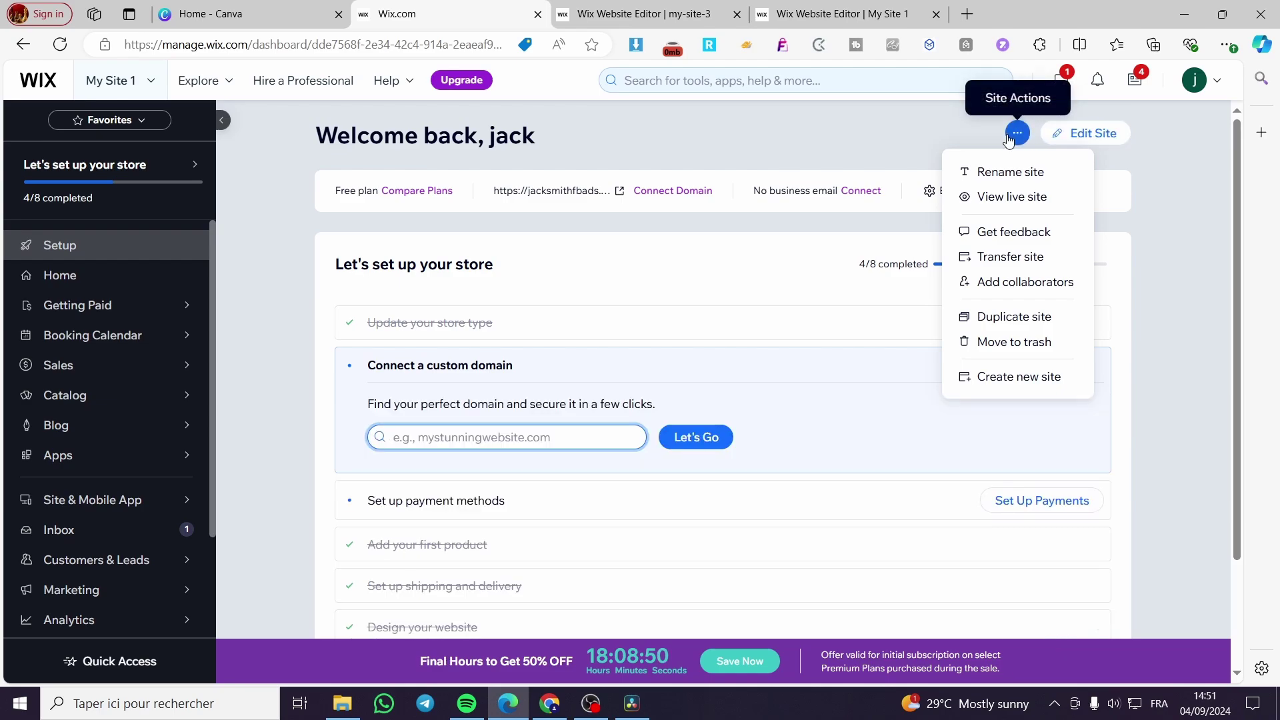
click(252, 403)
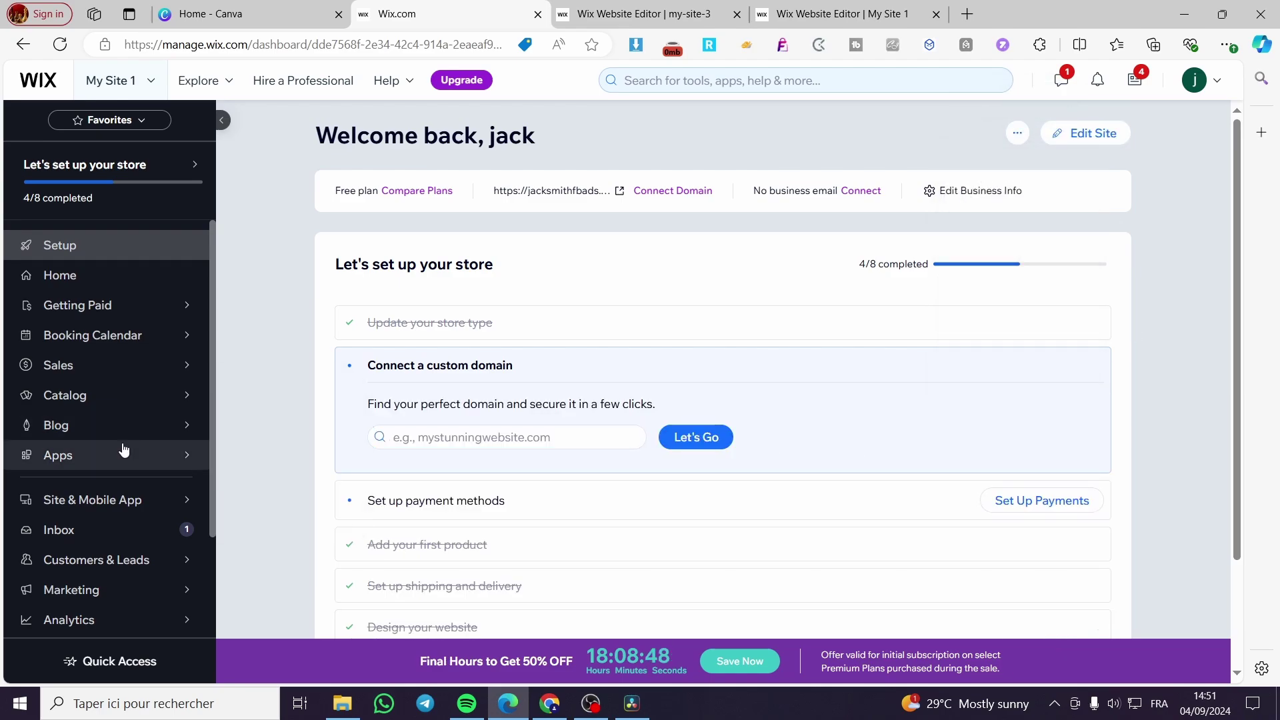
scroll(123, 450, down, 2)
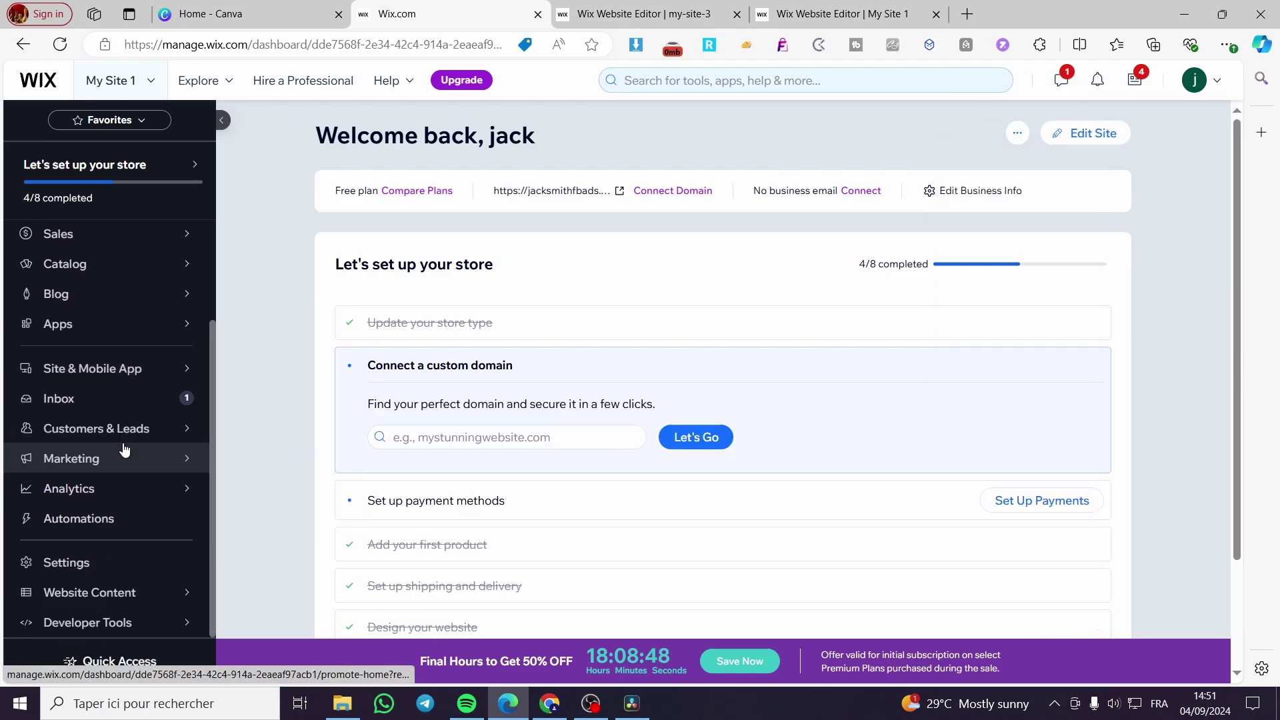
click(92, 560)
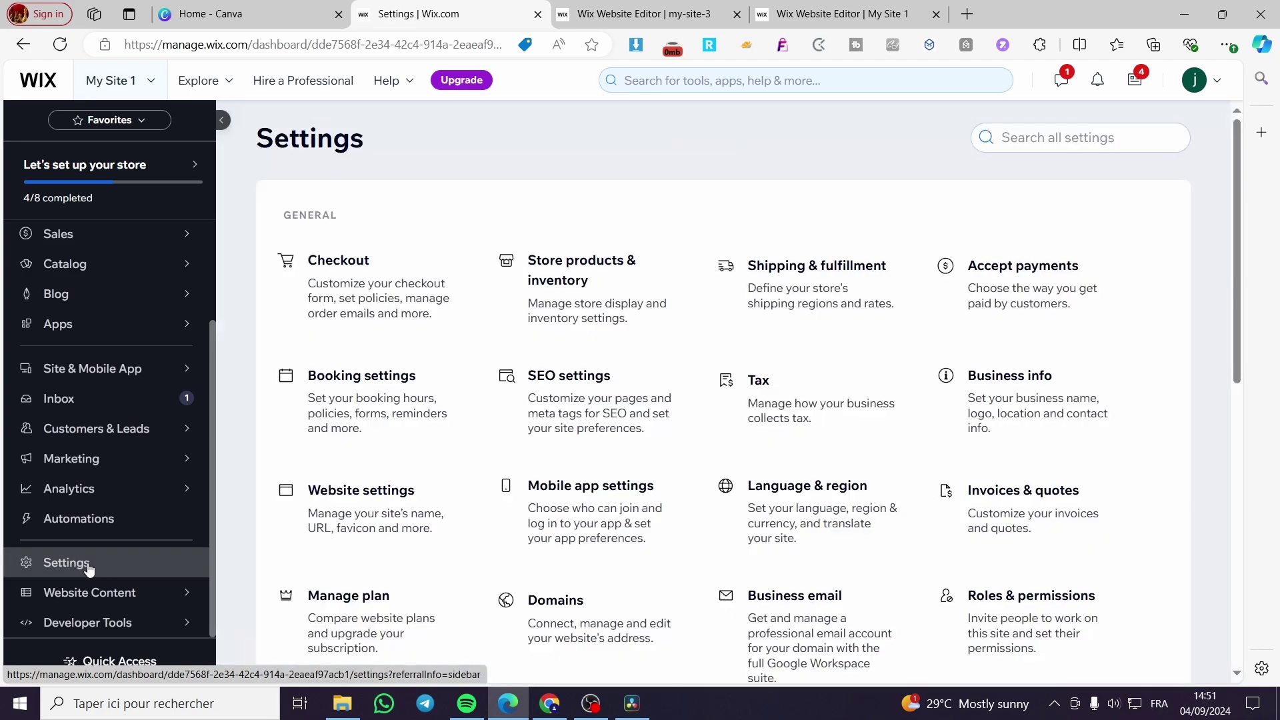
- Open the domains page of the account settings and check the option to connect an already owned domain, dismissing the upgrade offer
click(1218, 85)
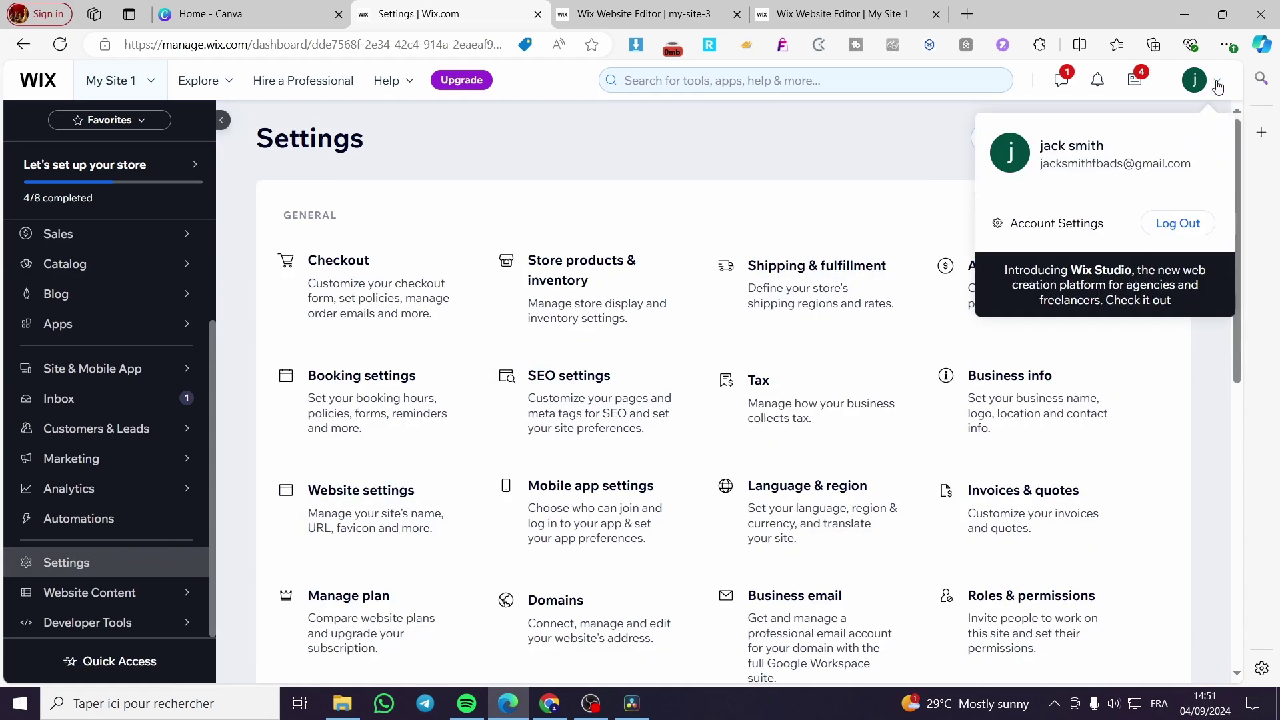
click(1066, 226)
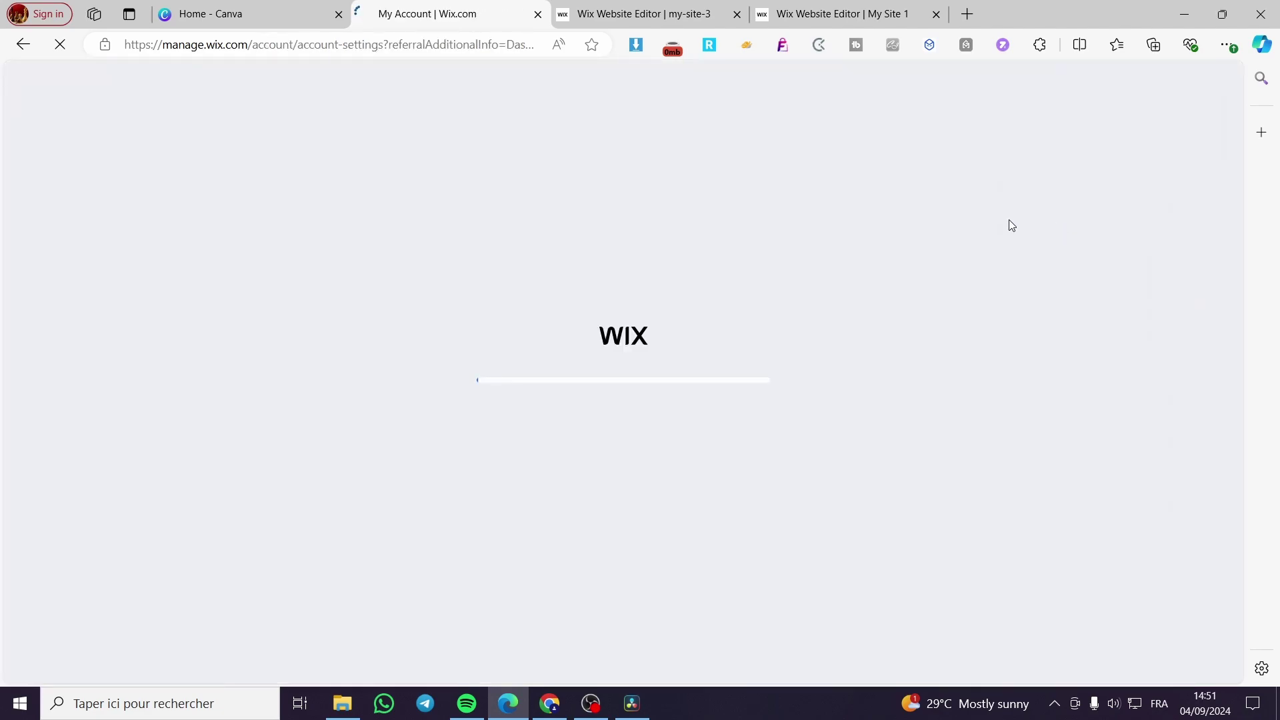
click(64, 342)
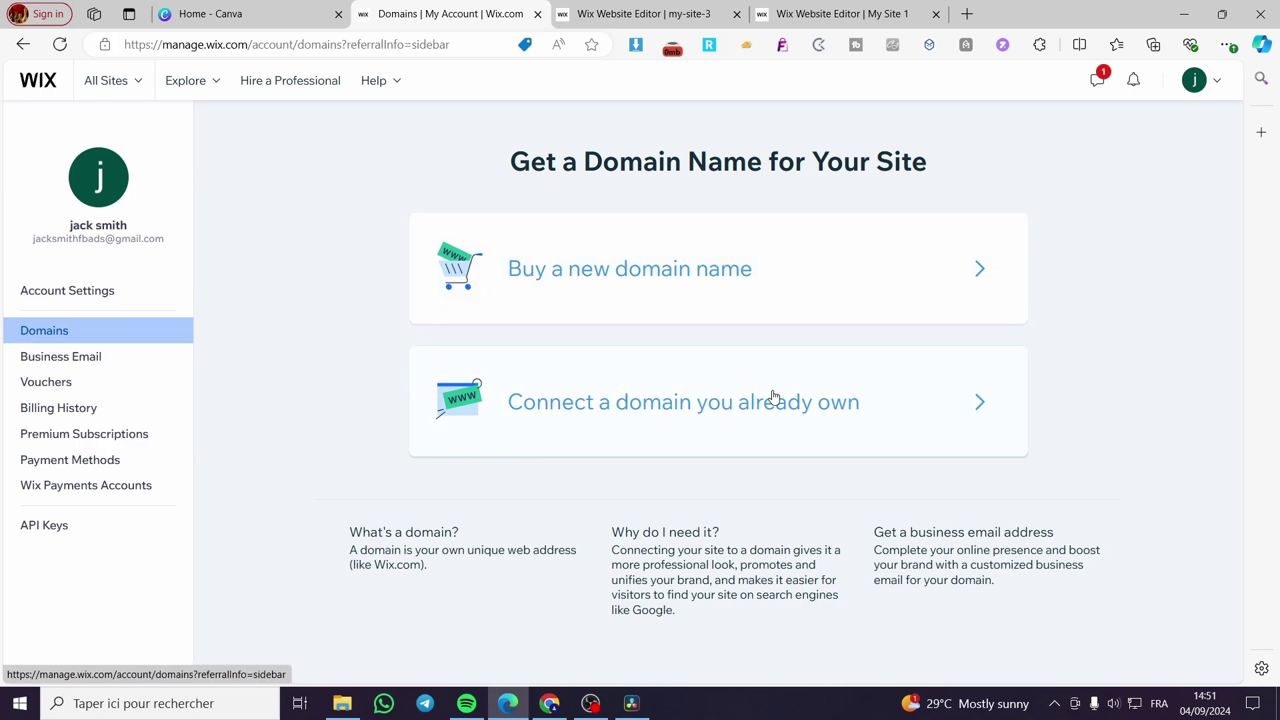
click(610, 396)
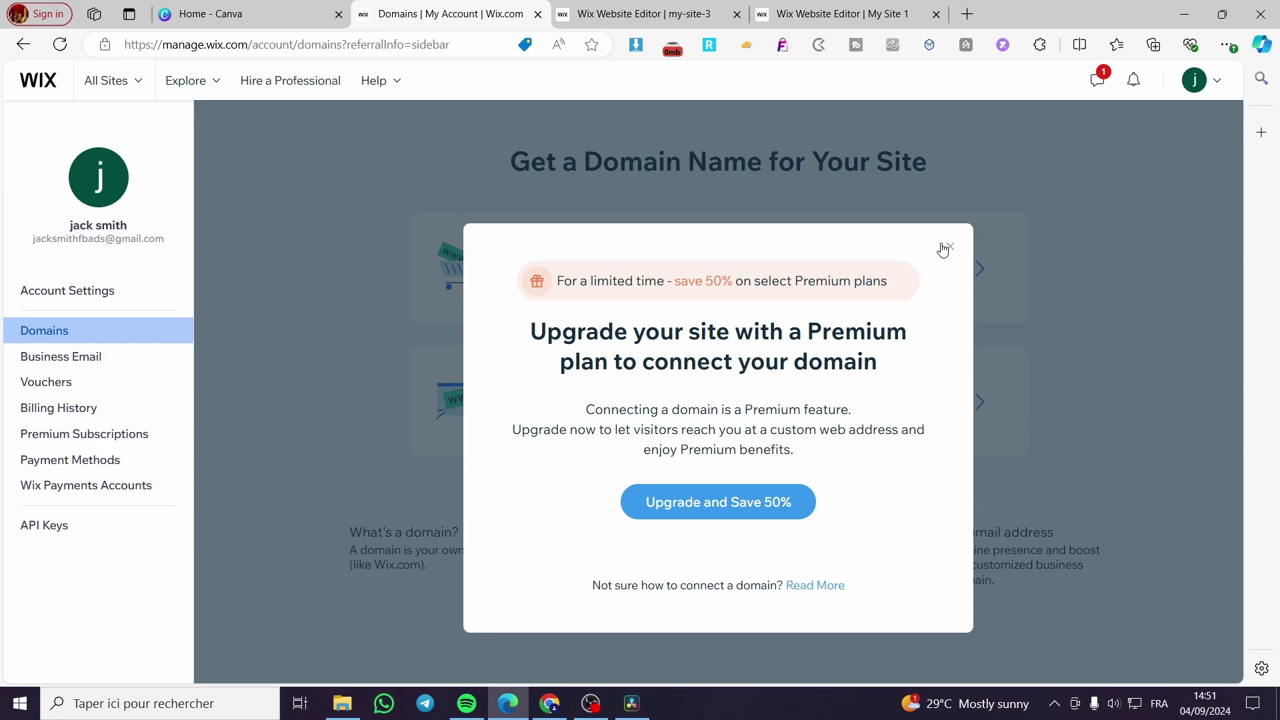
click(948, 248)
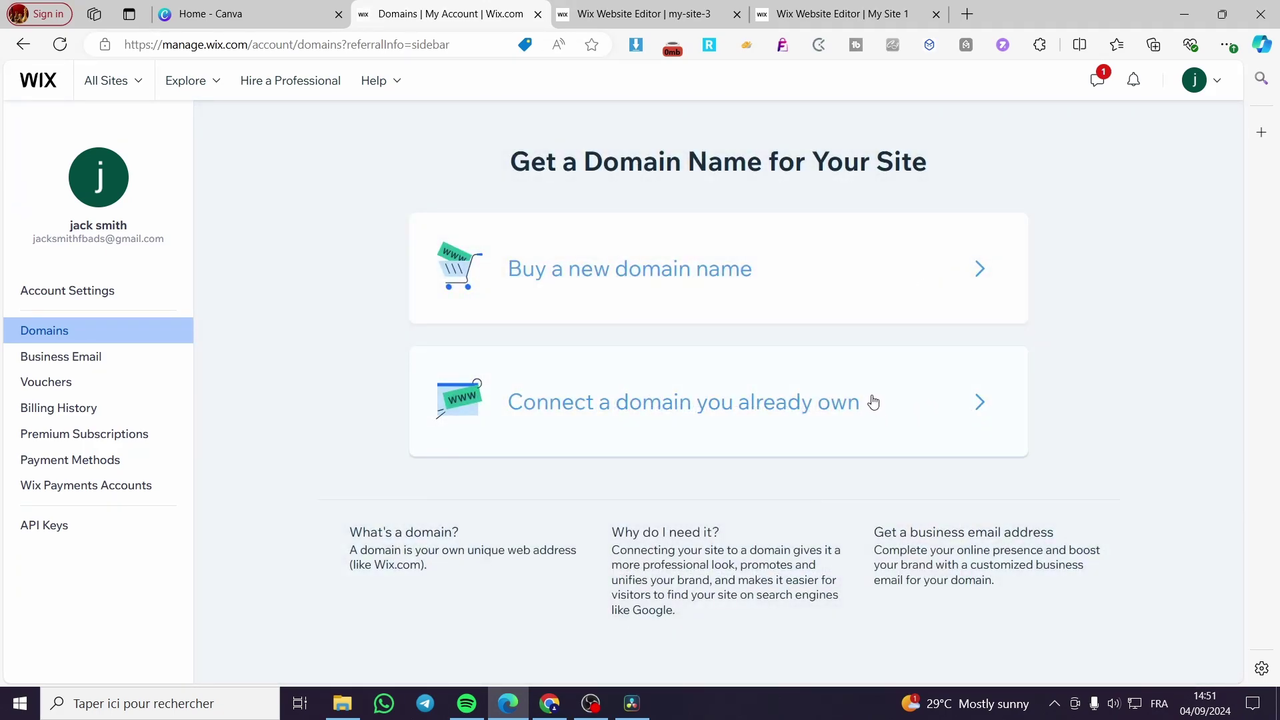
- Return to the my-site-3 editor and view the header and welcome section of its home page
click(614, 16)
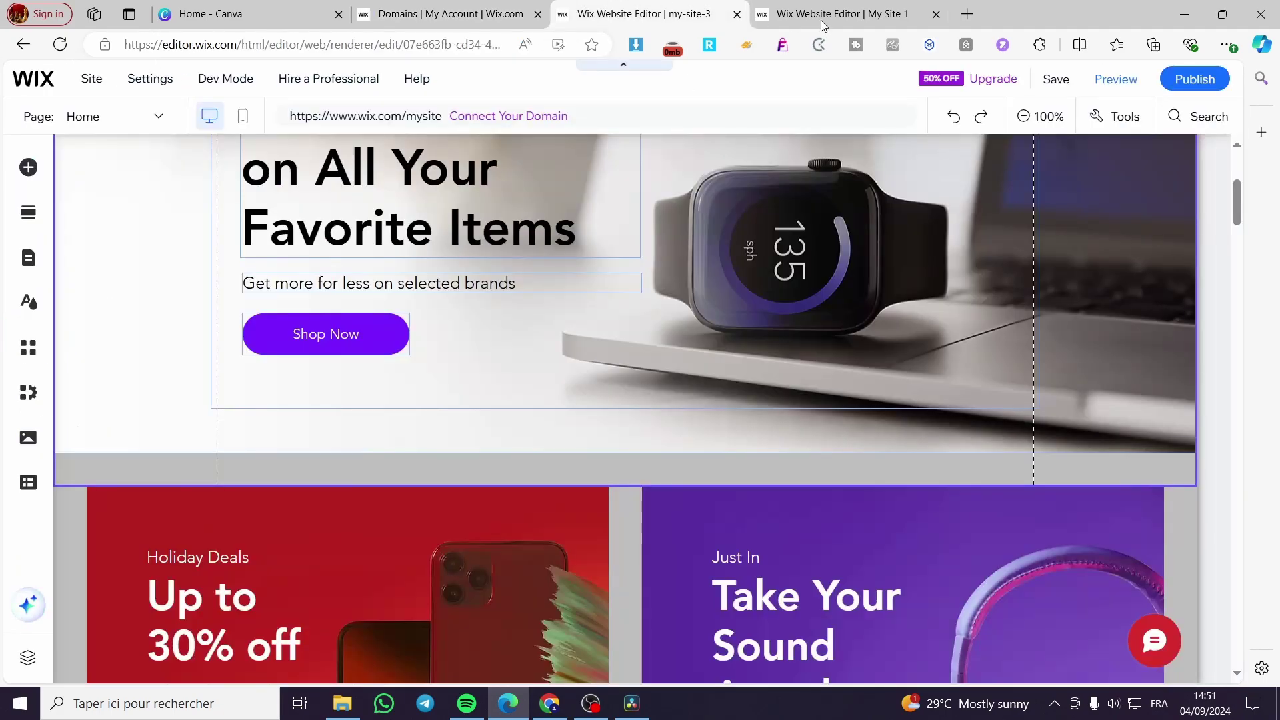
scroll(743, 392, up, 1)
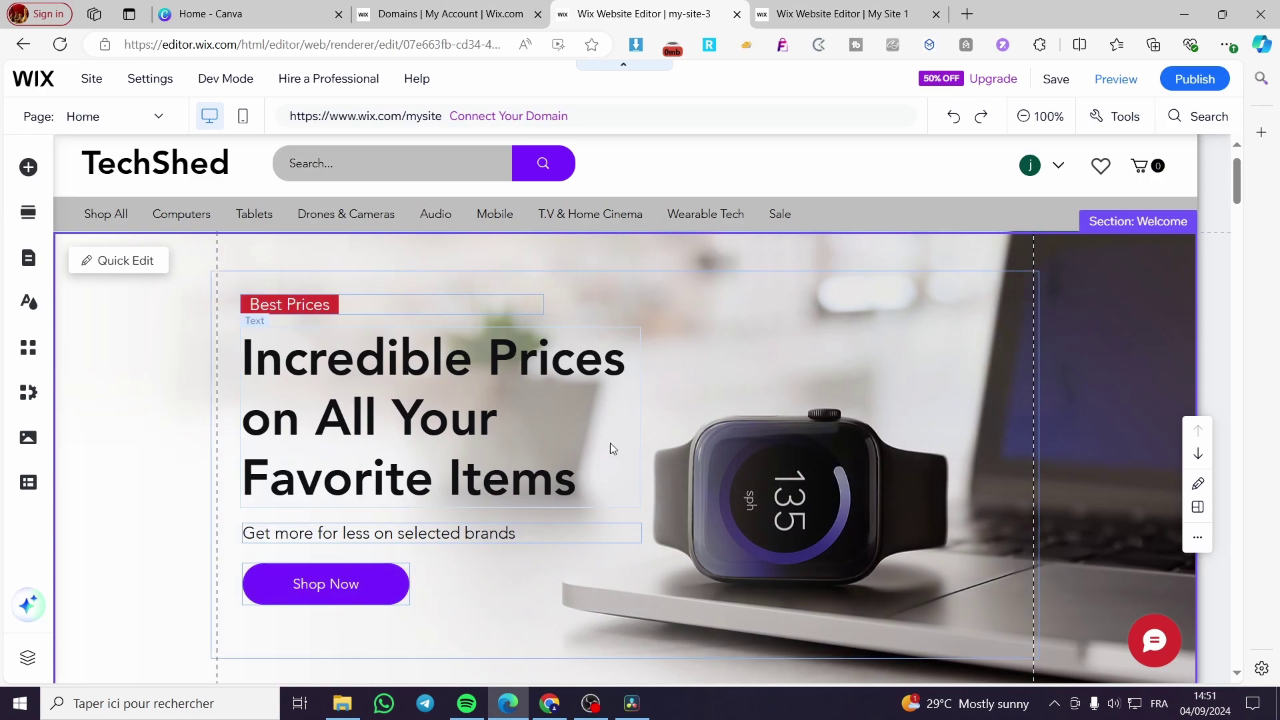